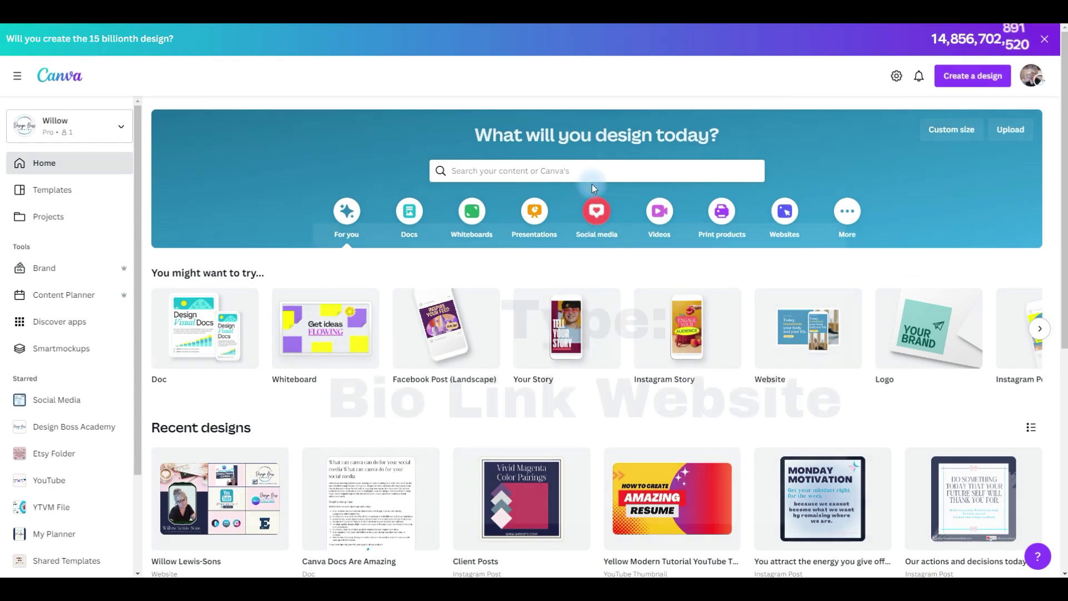
# Search for bio link website templates and scroll down to the Pulse fitness template.
pyautogui.click(597, 165)
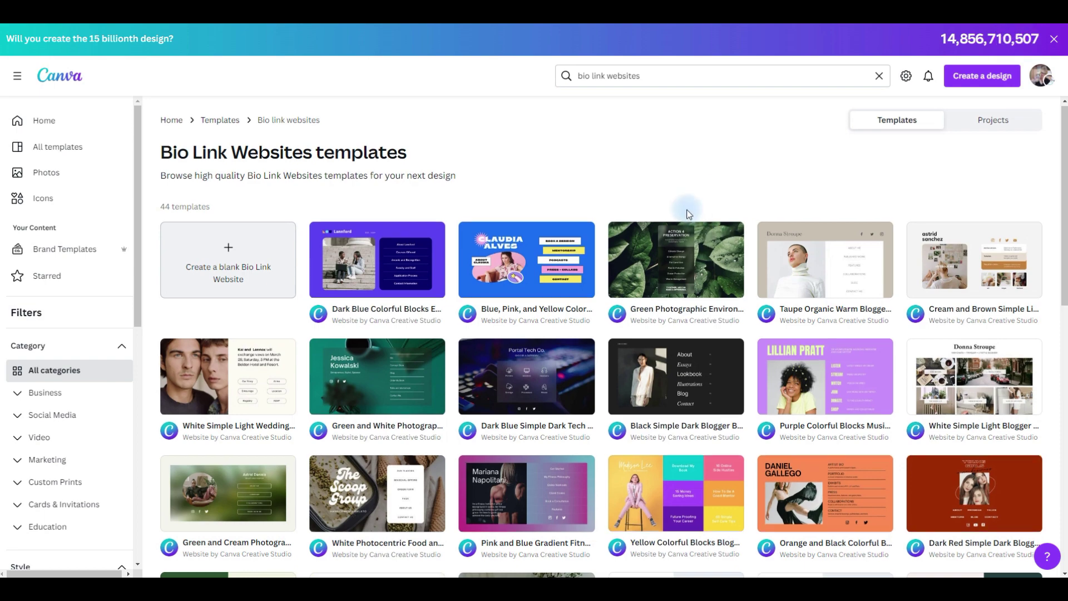
pyautogui.scroll(-3, 688, 213)
pyautogui.scroll(-1, 687, 209)
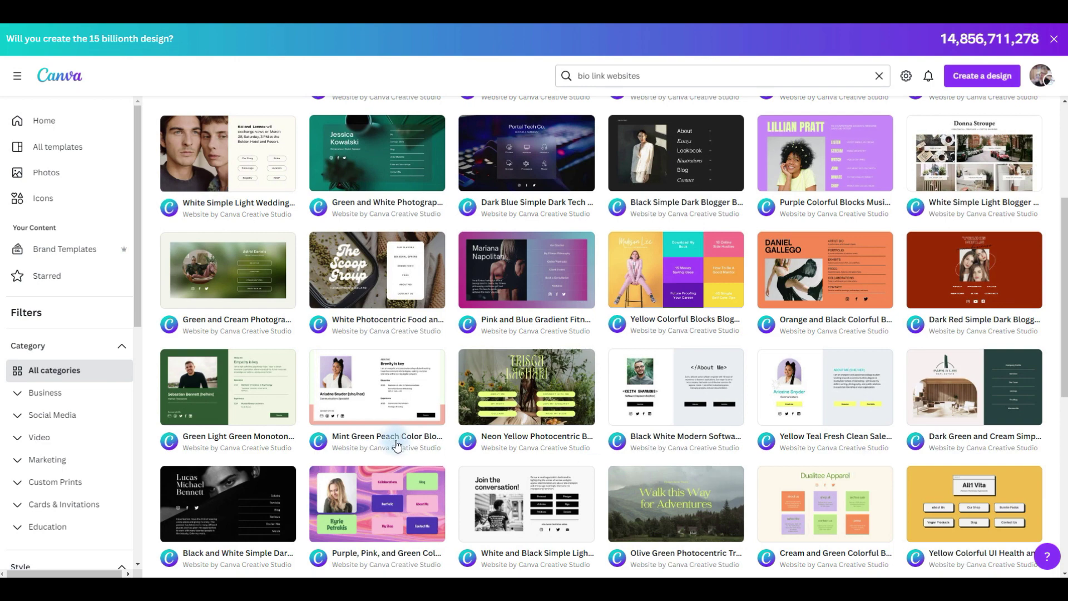
pyautogui.scroll(-5, 962, 341)
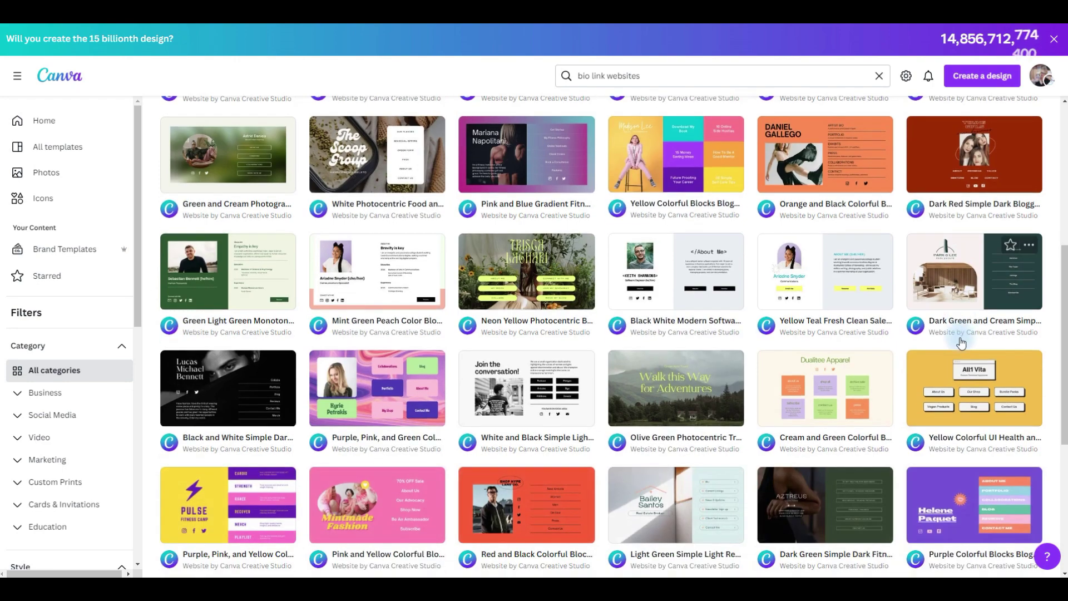
pyautogui.scroll(-2, 962, 342)
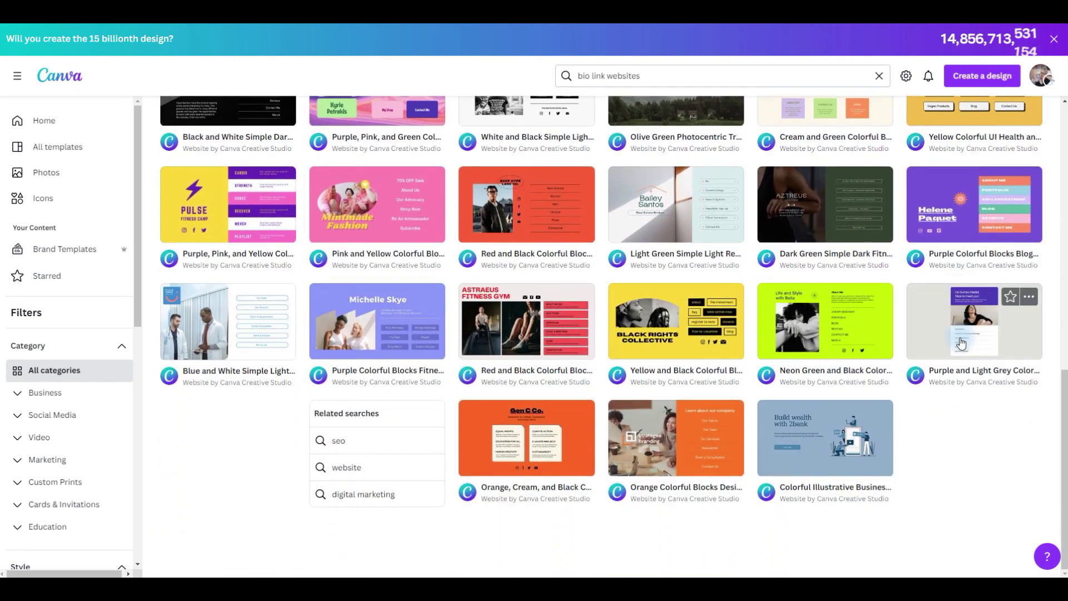
# Edit a copy of the fitness template, make its yellow background brand cream, and select the bolt, title and icons.
pyautogui.click(245, 210)
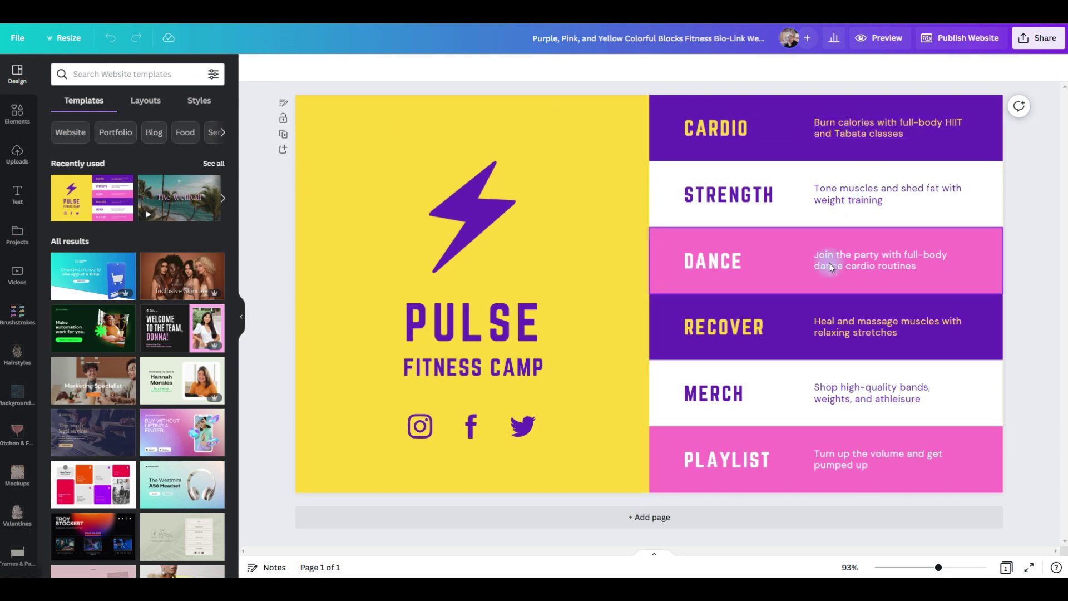
pyautogui.click(565, 222)
pyautogui.click(252, 68)
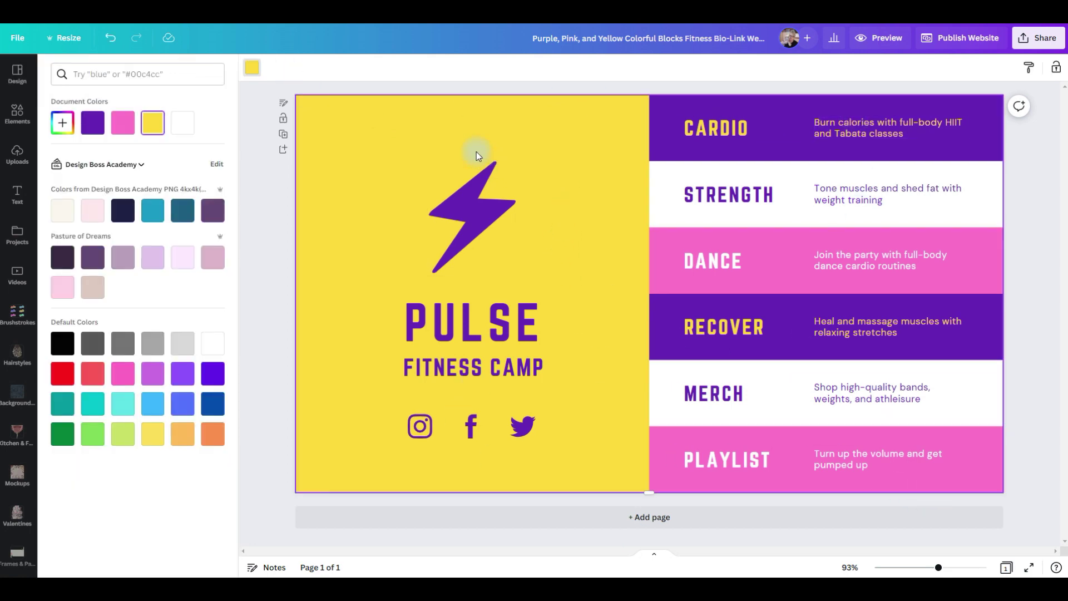
pyautogui.click(62, 211)
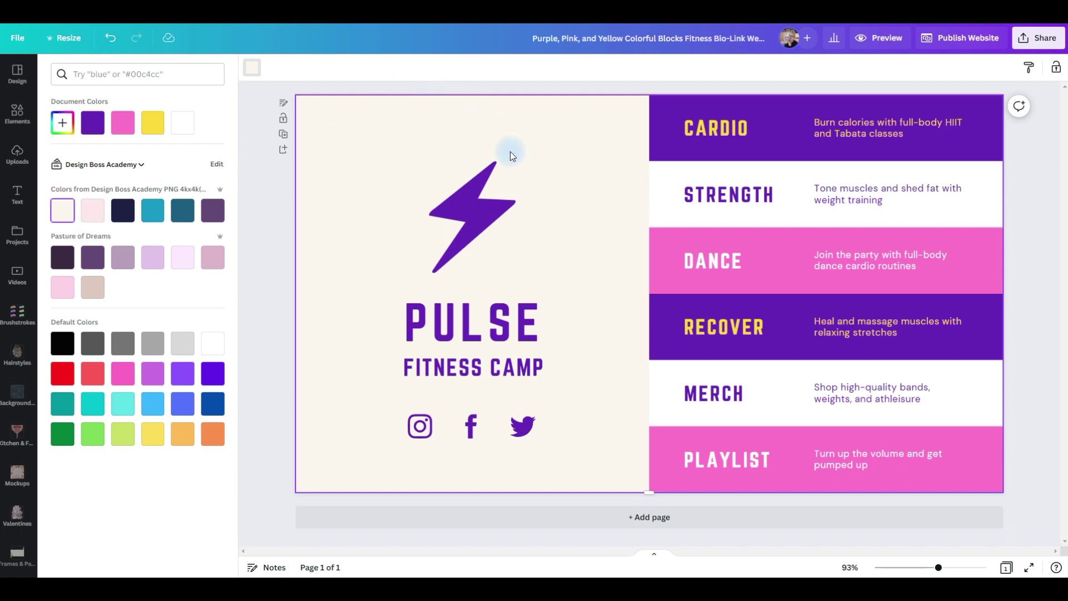
pyautogui.click(399, 149)
pyautogui.moveTo(401, 152); pyautogui.dragTo(560, 434)
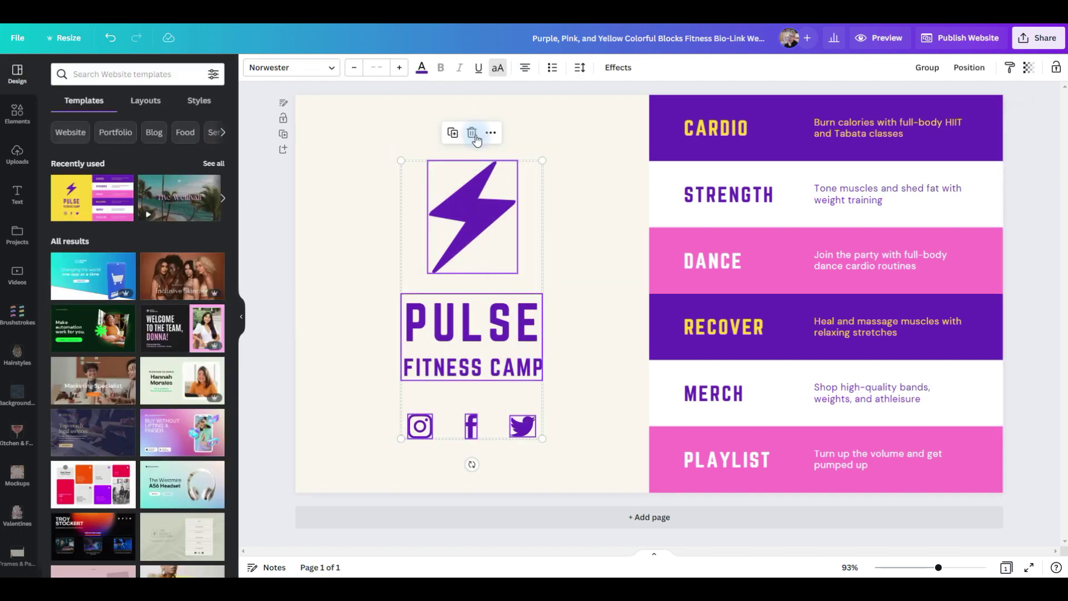
# Delete the bolt, PULSE title and social icons from the cream block.
pyautogui.click(473, 134)
pyautogui.click(482, 185)
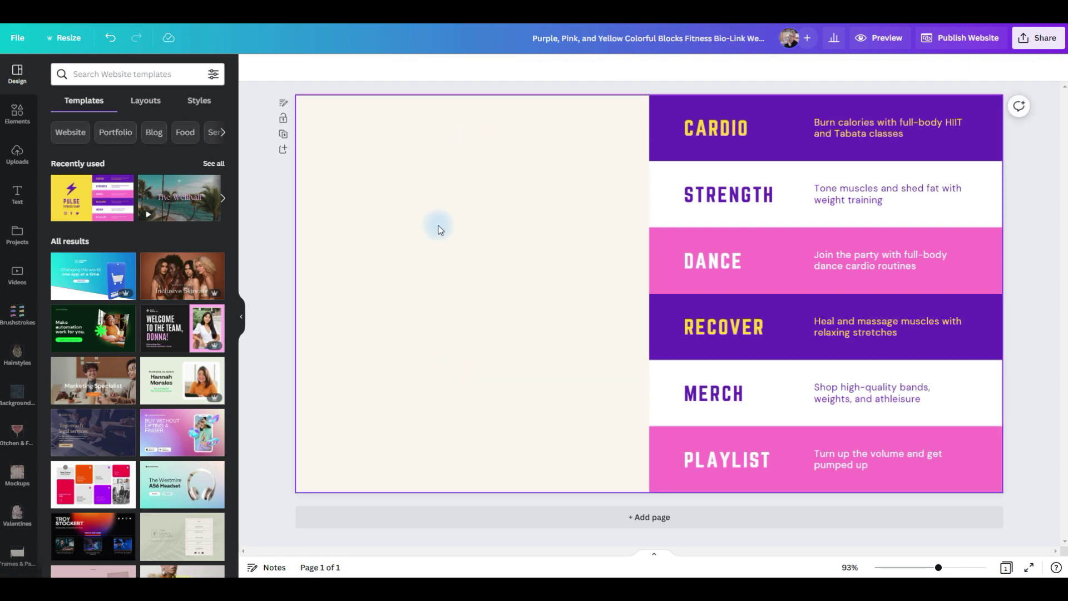
pyautogui.click(16, 512)
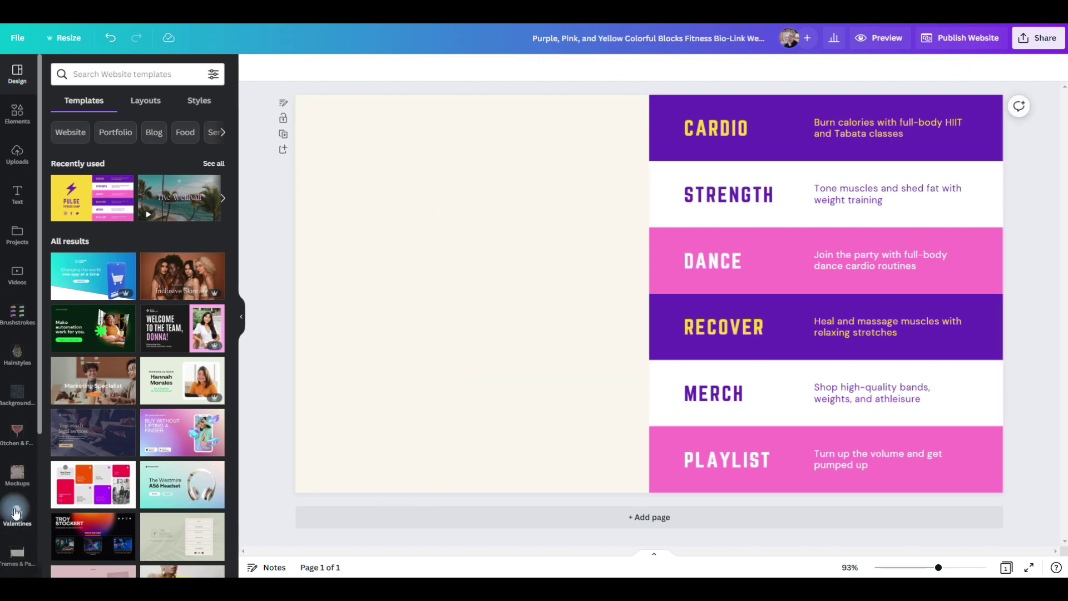
# Add the framed portrait from saved pictures, trim it and place it on the left half.
pyautogui.scroll(-4, 17, 501)
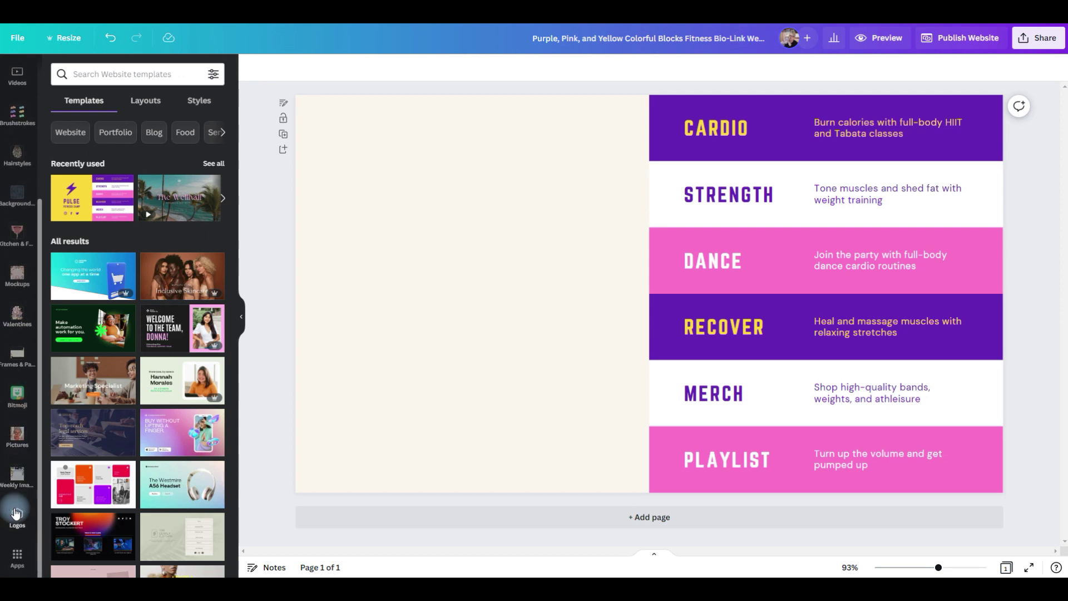
pyautogui.click(17, 436)
pyautogui.click(604, 250)
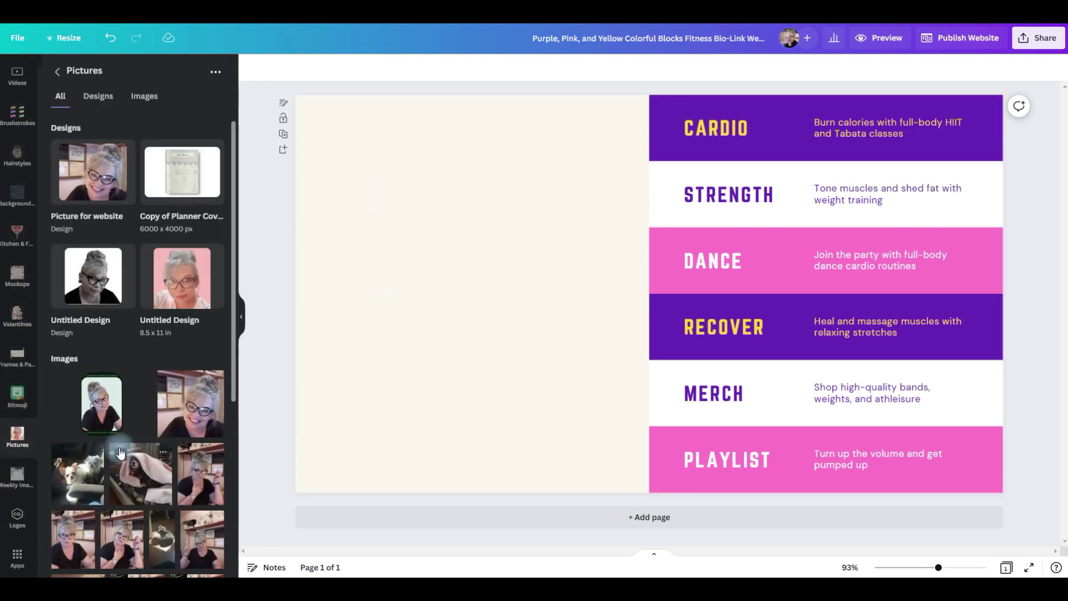
pyautogui.click(102, 405)
pyautogui.moveTo(763, 288); pyautogui.dragTo(648, 287)
pyautogui.moveTo(334, 288); pyautogui.dragTo(453, 288)
pyautogui.moveTo(569, 326); pyautogui.dragTo(487, 316)
pyautogui.scroll(3, 18, 183)
pyautogui.scroll(2, 17, 177)
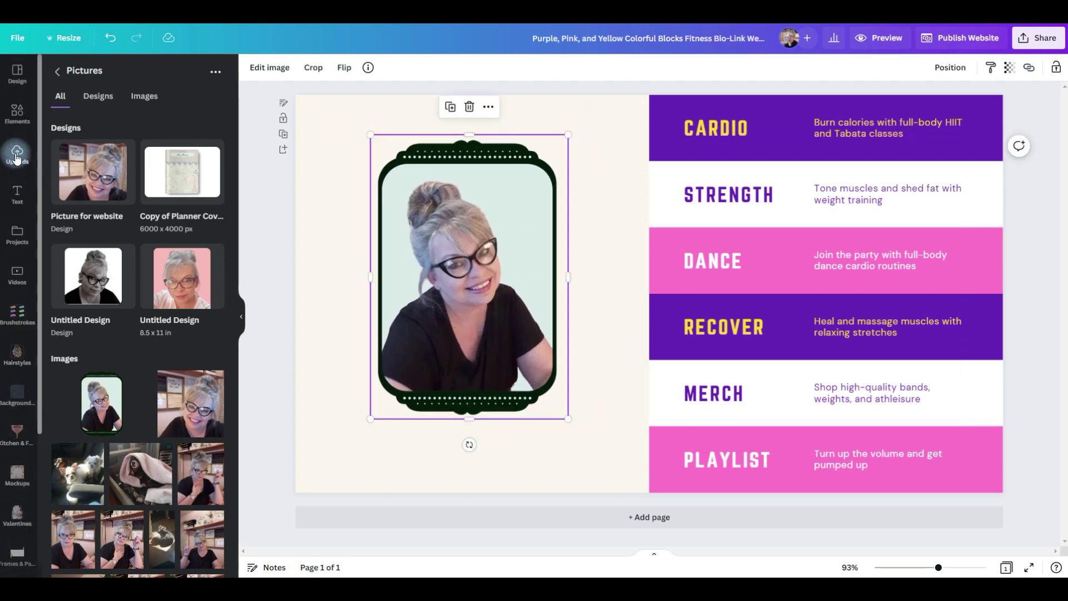
pyautogui.click(17, 194)
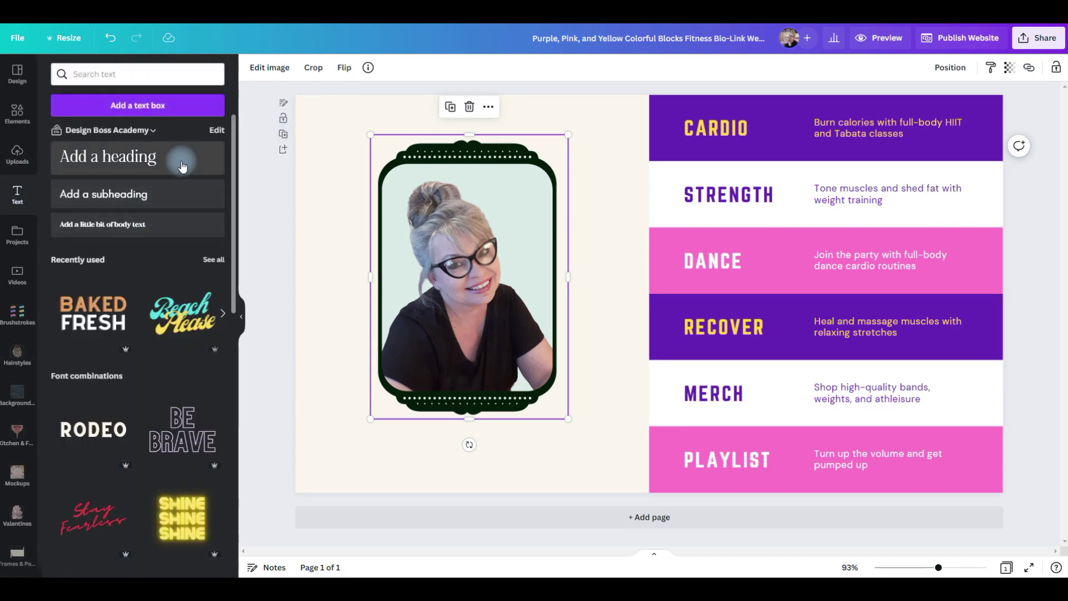
# Add a 'Hi Friend!' heading above the portrait and enlarge it.
pyautogui.click(209, 156)
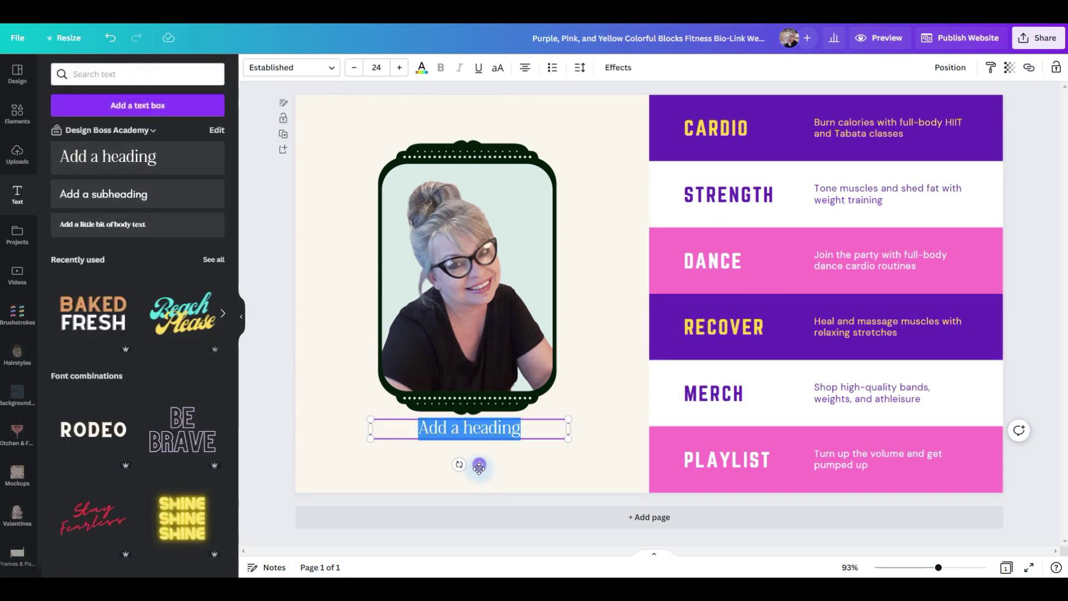
pyautogui.moveTo(479, 467); pyautogui.dragTo(475, 166)
pyautogui.write('Hi Friedn')
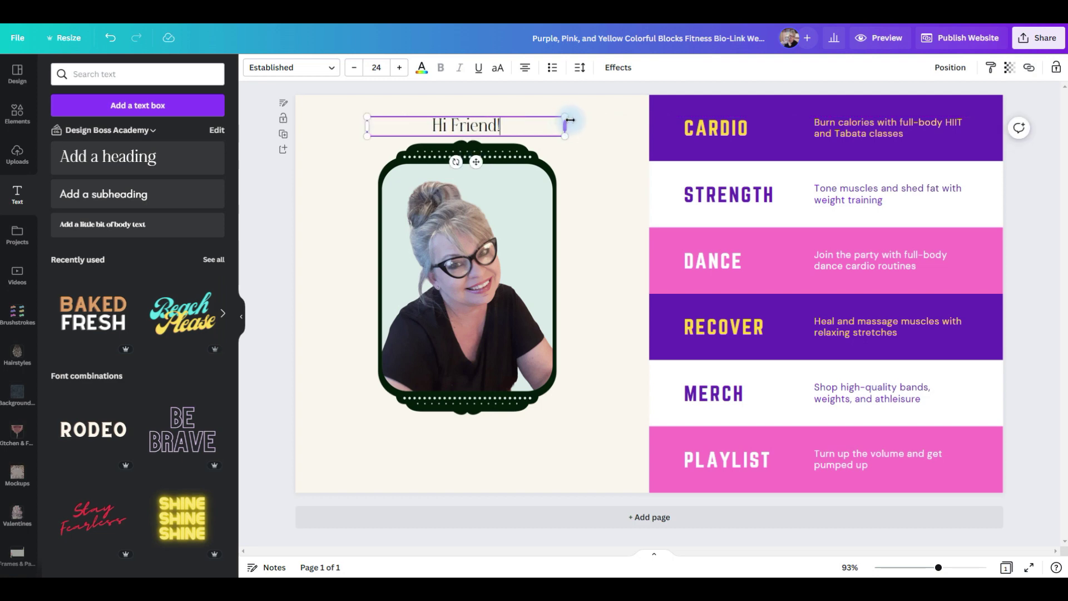
pyautogui.moveTo(566, 117); pyautogui.dragTo(609, 112)
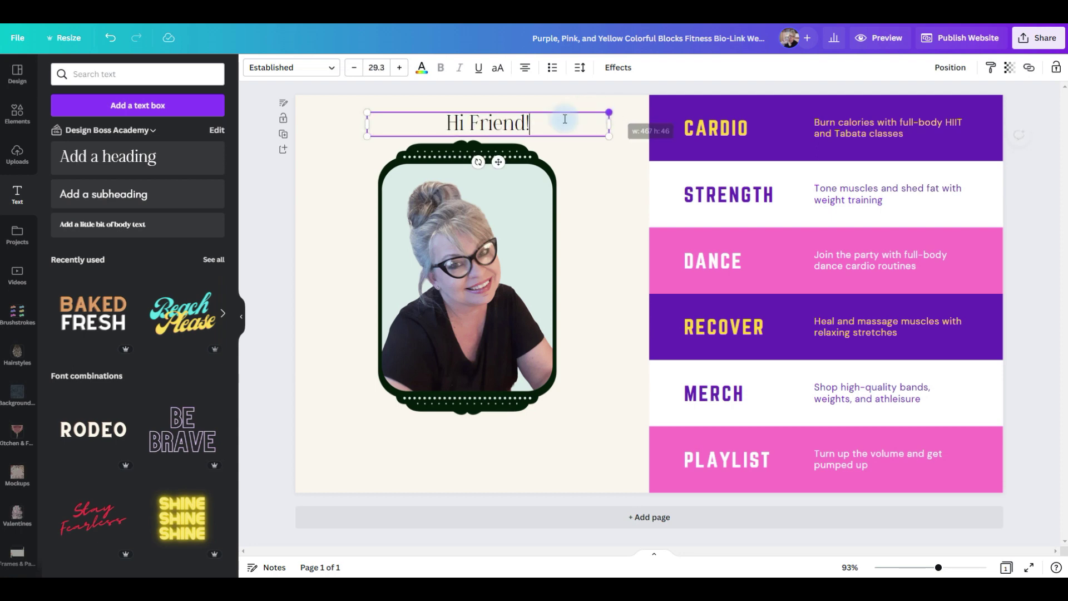
pyautogui.moveTo(370, 119); pyautogui.dragTo(341, 111)
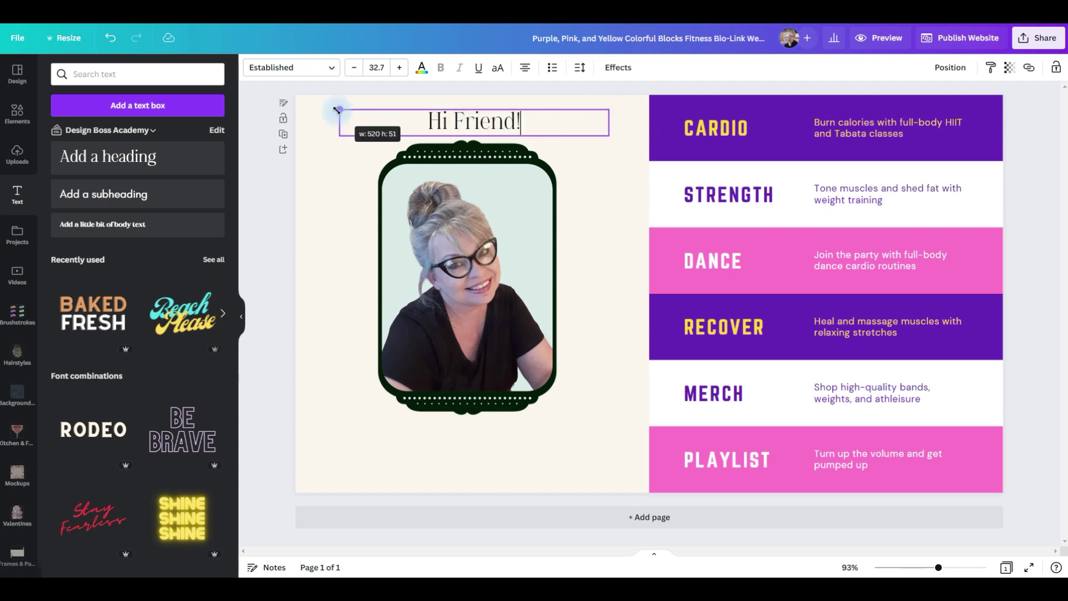
# Set the heading font to Adoha after trying Arizonia.
pyautogui.click(322, 67)
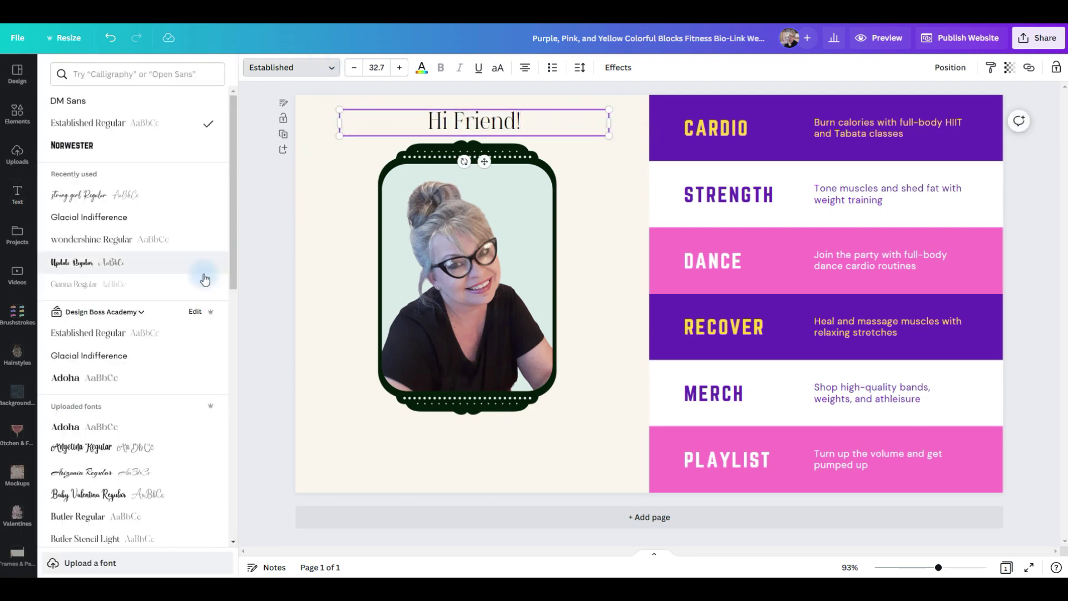
pyautogui.click(113, 265)
pyautogui.click(133, 471)
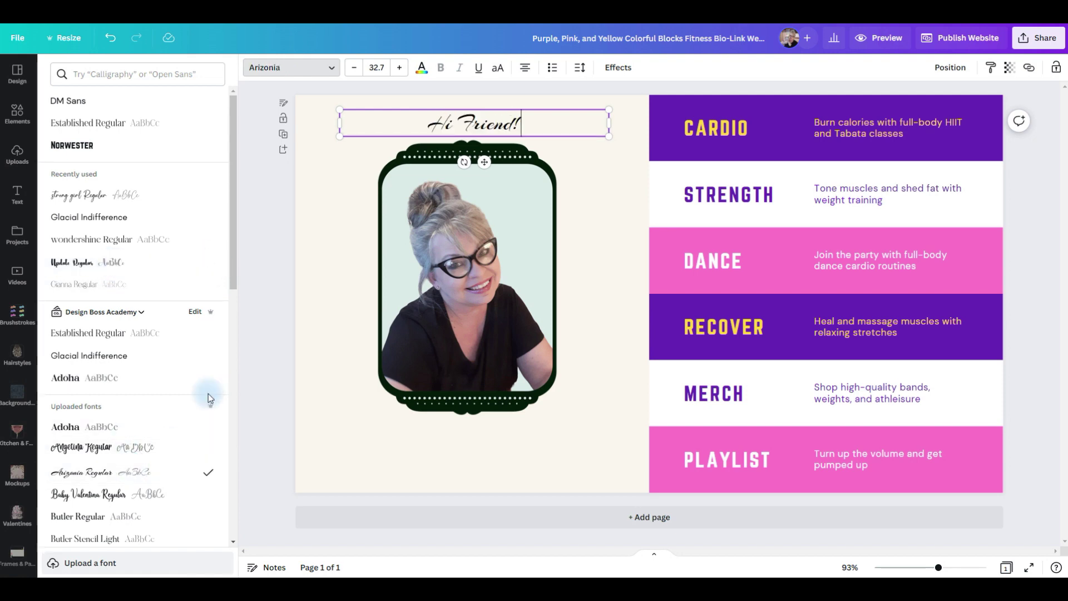
pyautogui.scroll(-1, 199, 404)
pyautogui.scroll(-1, 195, 418)
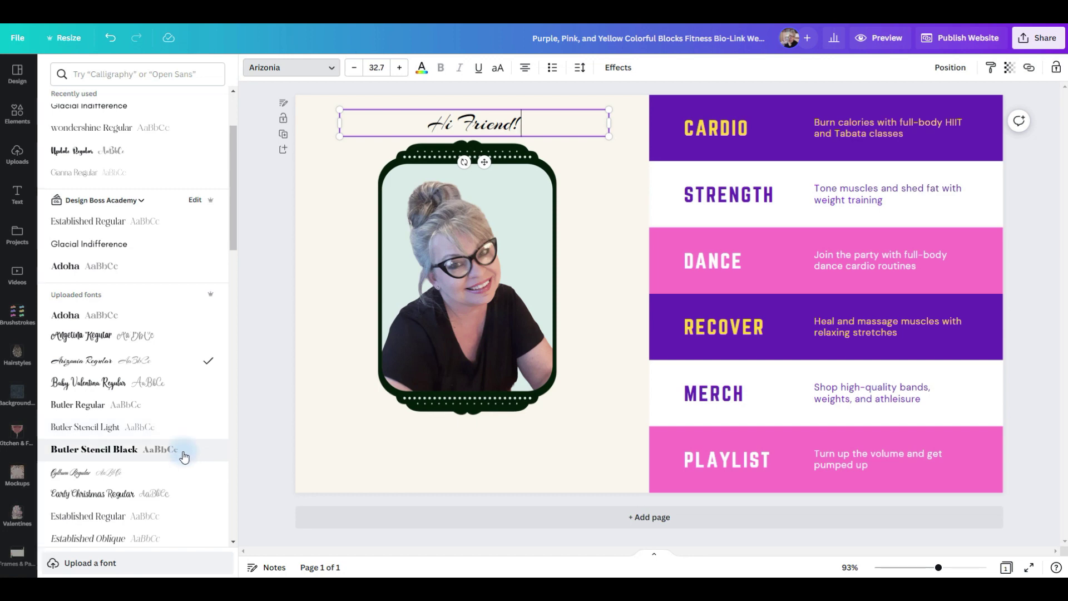
pyautogui.click(184, 457)
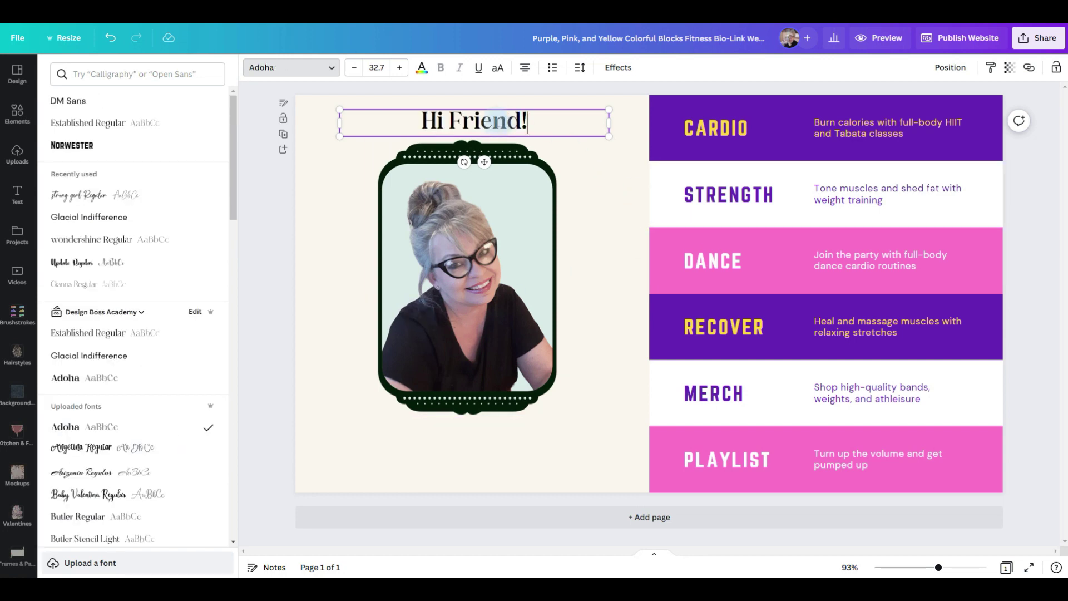
# Enlarge the heading, centre it above the photo frame, and colour it dark navy.
pyautogui.moveTo(610, 108); pyautogui.dragTo(625, 107)
pyautogui.moveTo(336, 136); pyautogui.dragTo(330, 138)
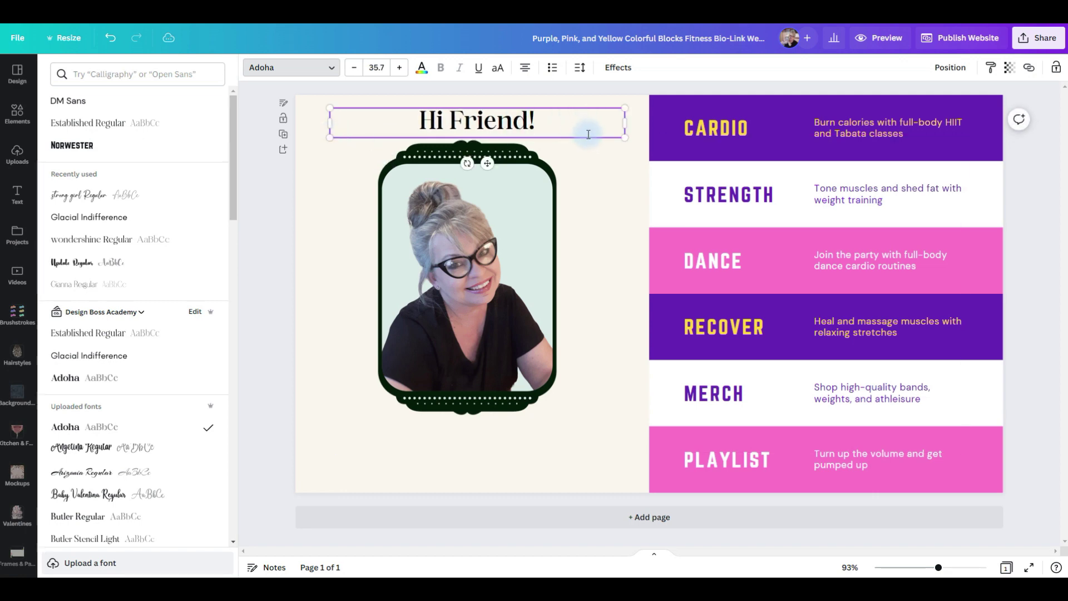
pyautogui.moveTo(587, 138); pyautogui.dragTo(582, 139)
pyautogui.click(422, 71)
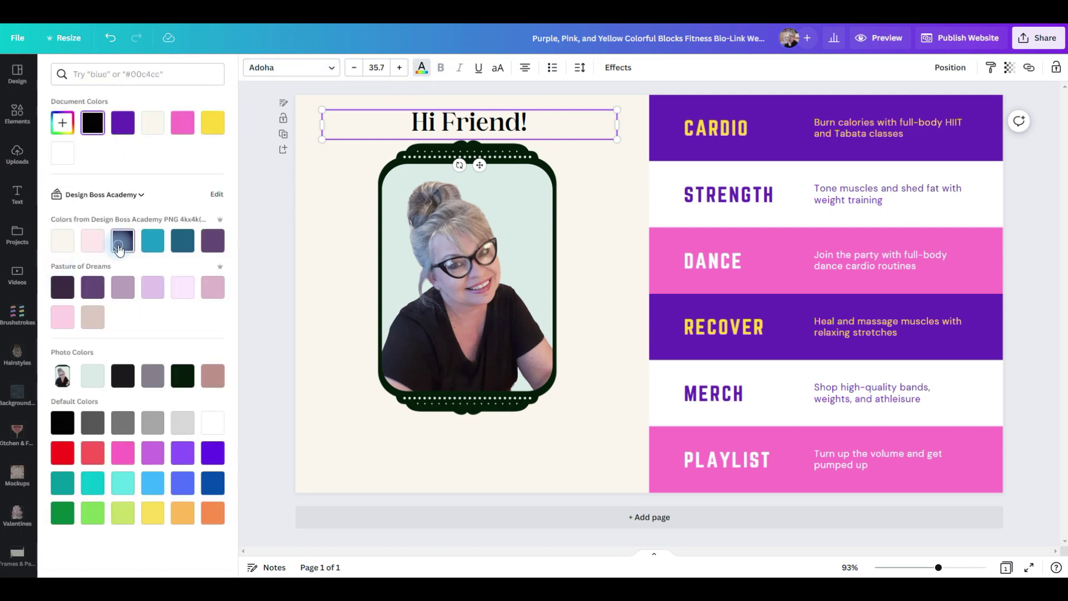
pyautogui.click(554, 446)
# Duplicate the heading below the portrait and replace its text with the person's name.
pyautogui.click(560, 128)
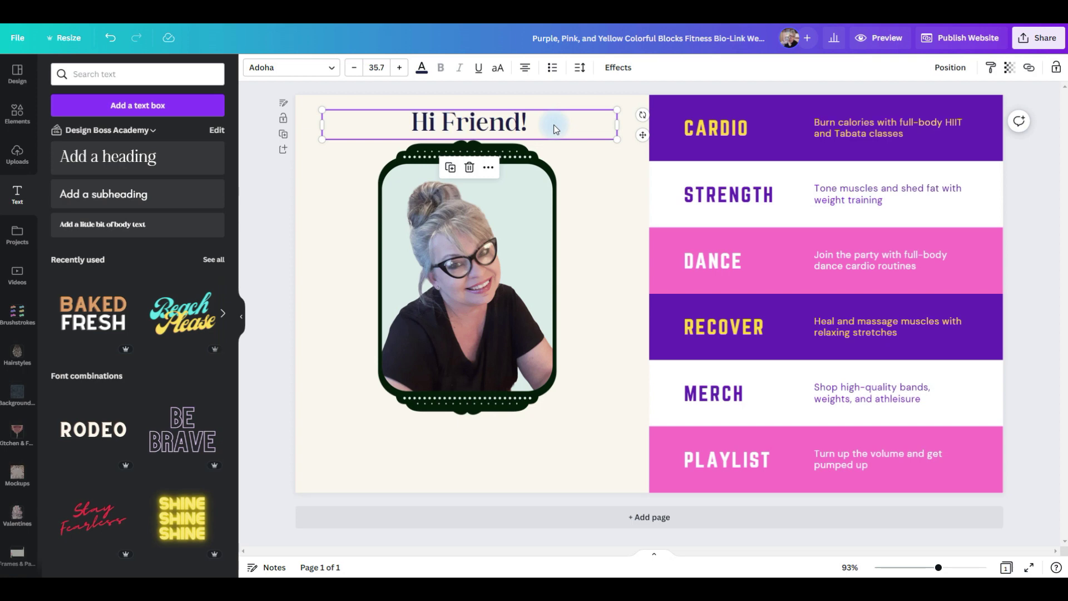
pyautogui.hotkey('ctrl', 'd')
pyautogui.moveTo(531, 134); pyautogui.dragTo(518, 437)
pyautogui.doubleClick(493, 439)
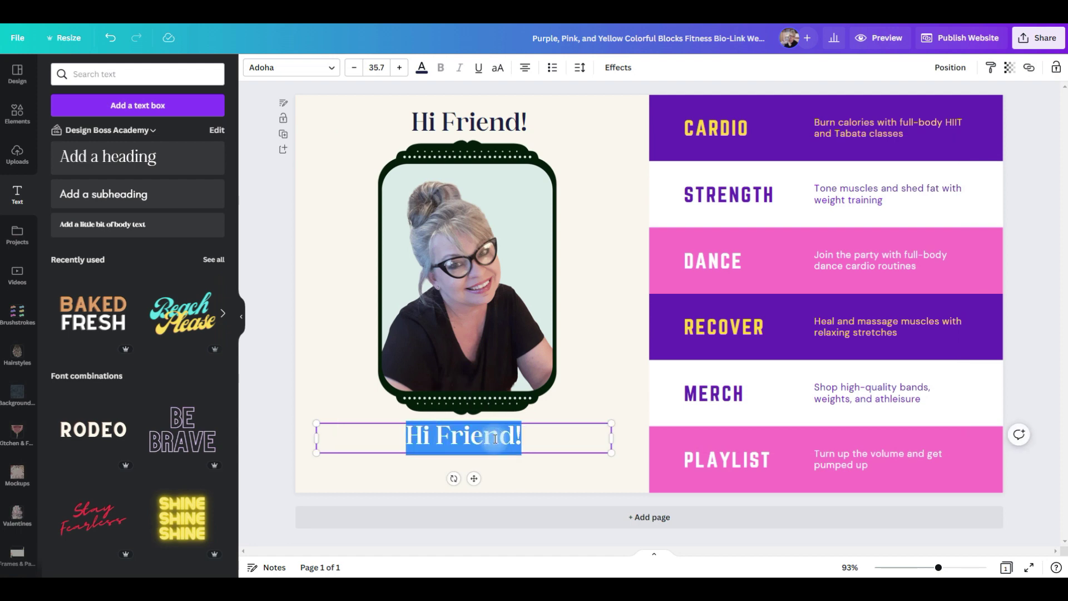
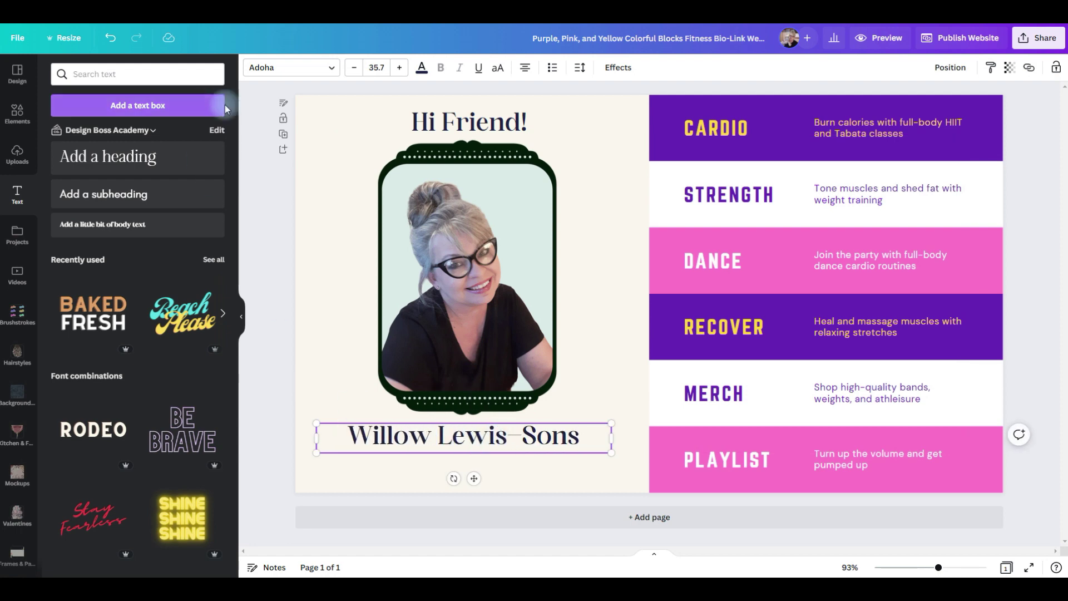
# Set the name in the strong girl script font.
pyautogui.click(332, 68)
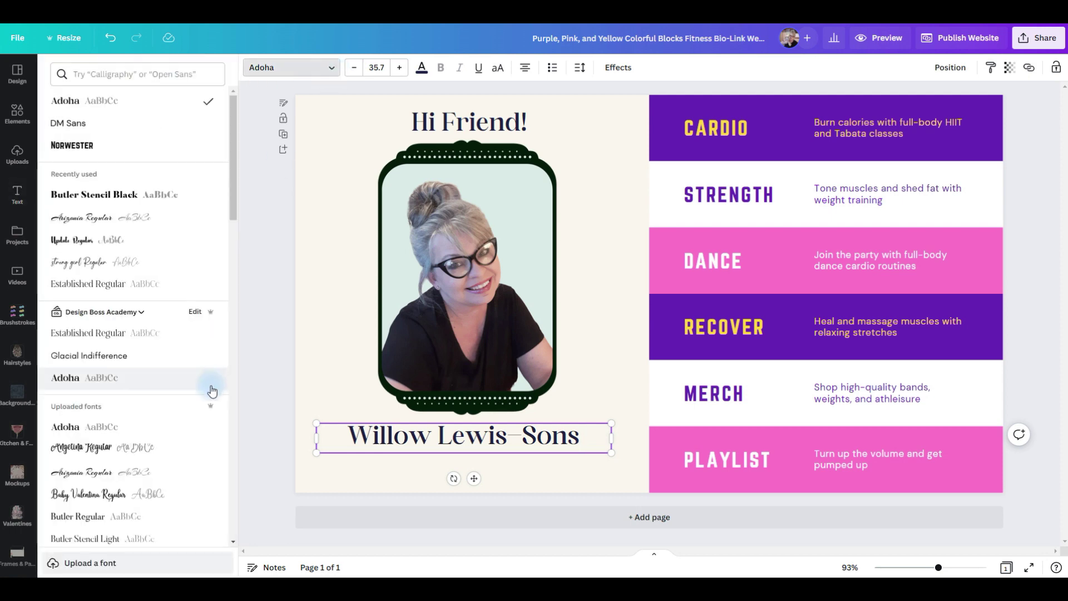
pyautogui.scroll(-4, 198, 397)
pyautogui.scroll(3, 72, 211)
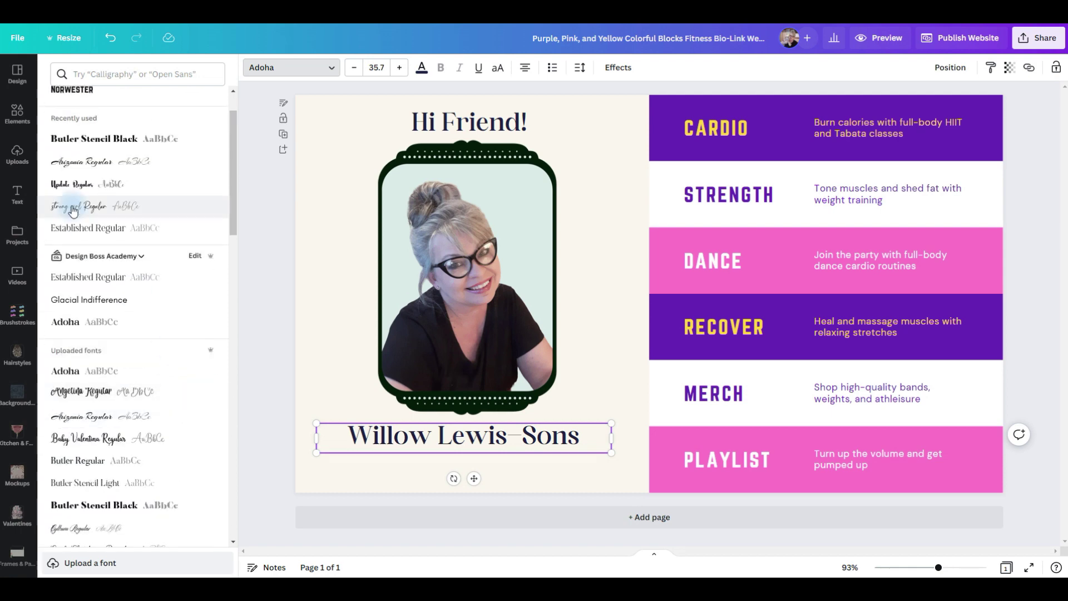
pyautogui.click(120, 206)
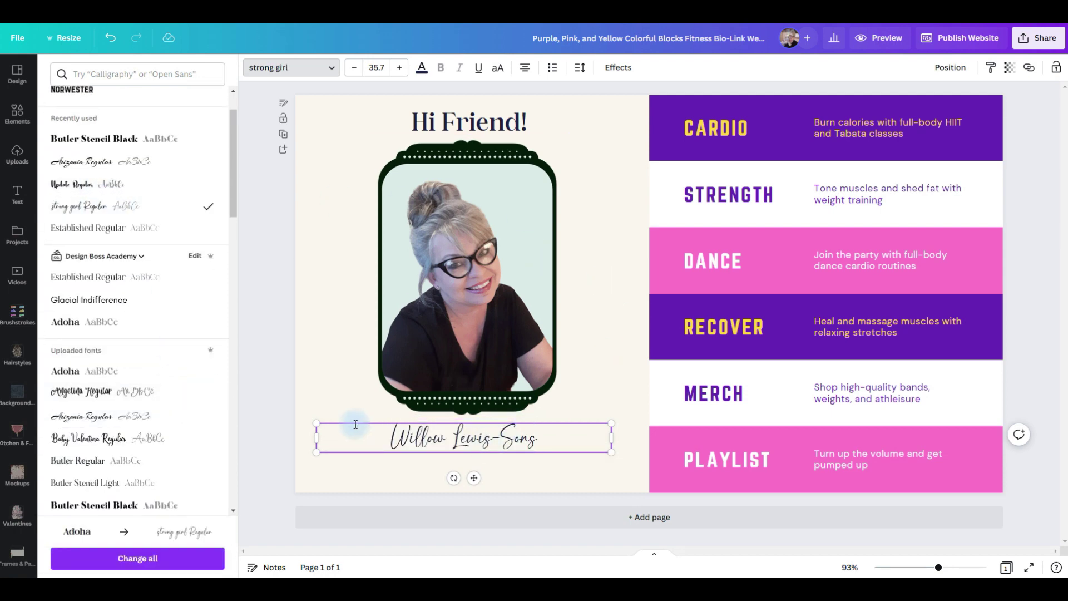
pyautogui.click(539, 471)
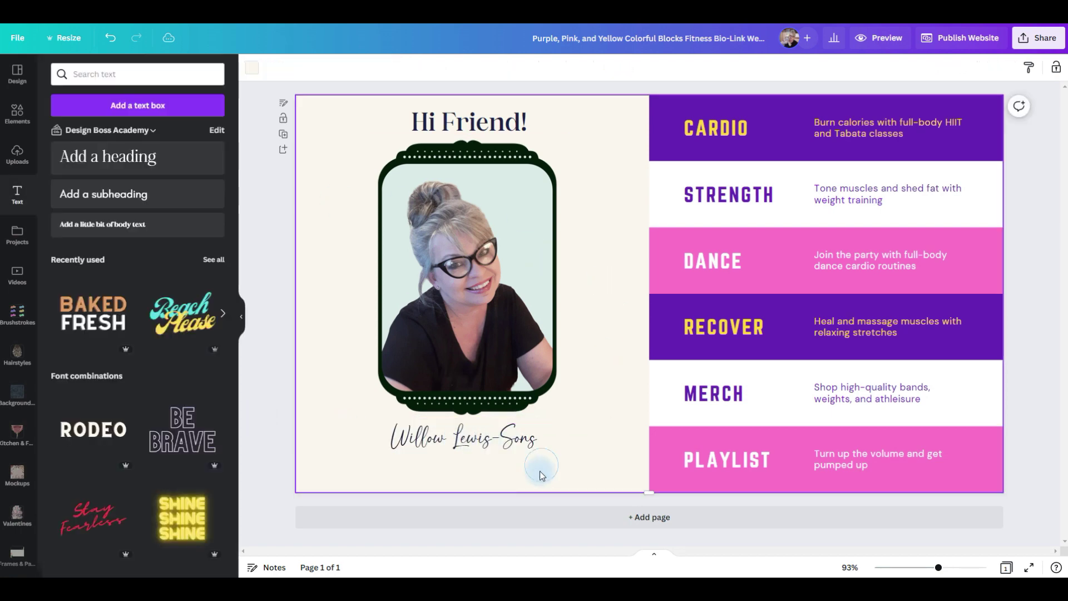
# Duplicate the name below itself at size 21 reading 'Graphic Designer | Canva Coach | Solopreneur'.
pyautogui.click(519, 441)
pyautogui.hotkey('ctrl', 'd')
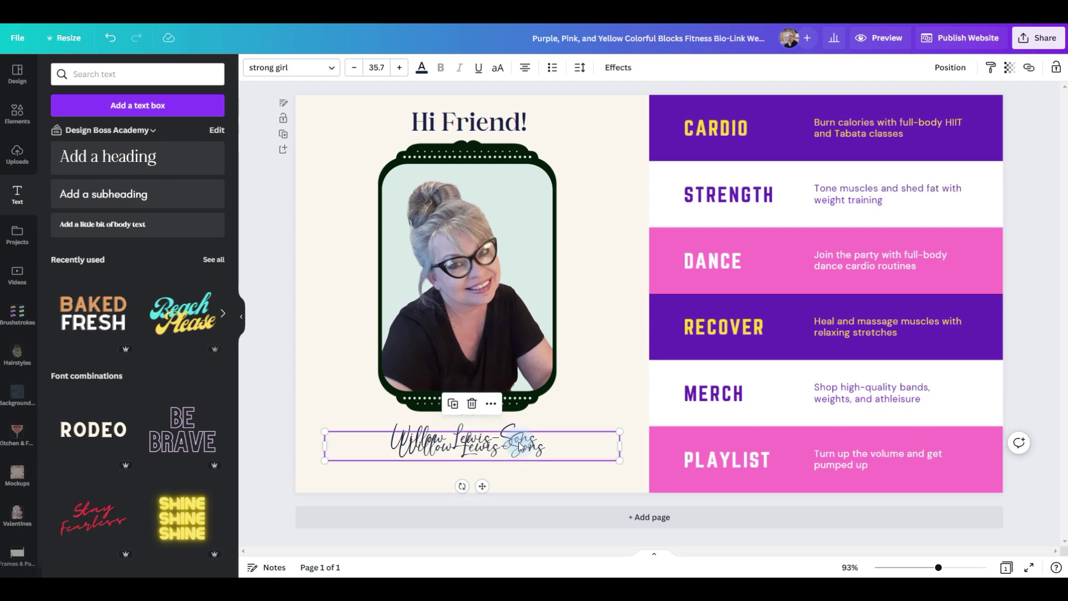
pyautogui.moveTo(511, 446); pyautogui.dragTo(497, 469)
pyautogui.click(377, 68)
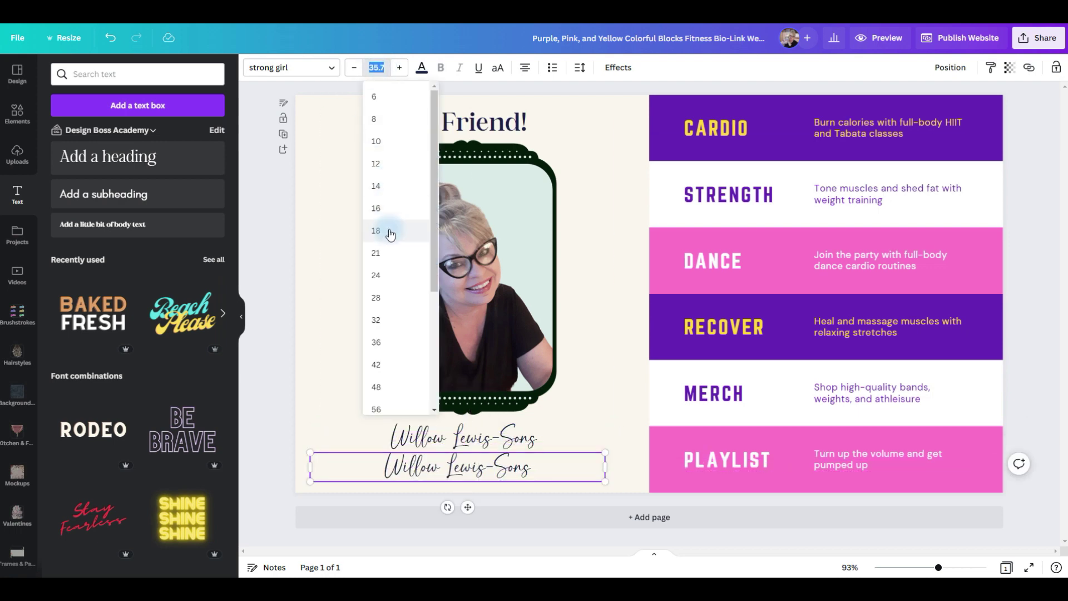
pyautogui.click(384, 252)
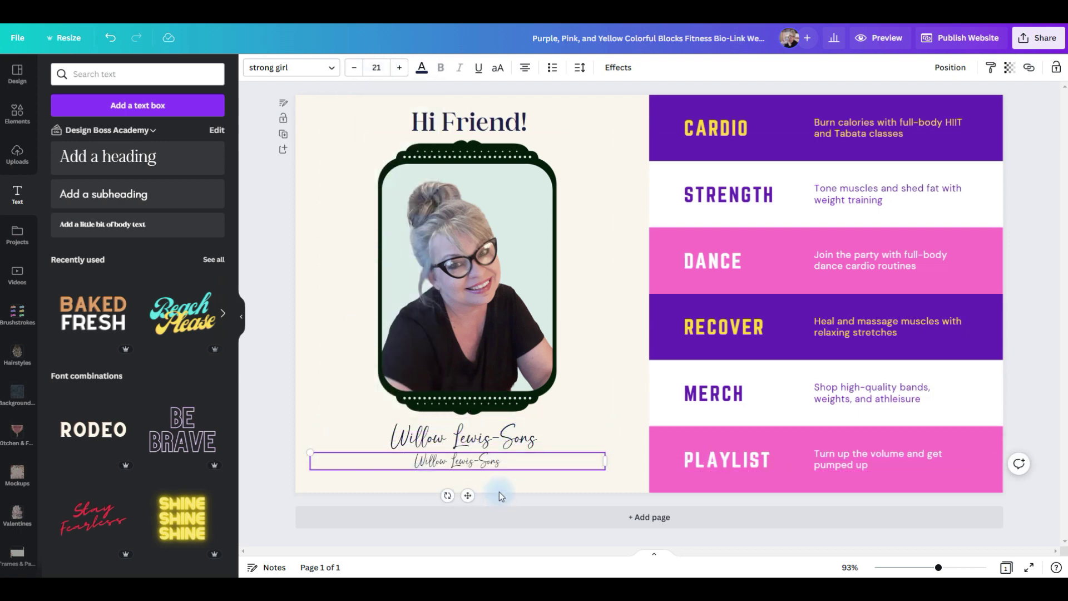
pyautogui.doubleClick(465, 463)
pyautogui.write('Graphic Design')
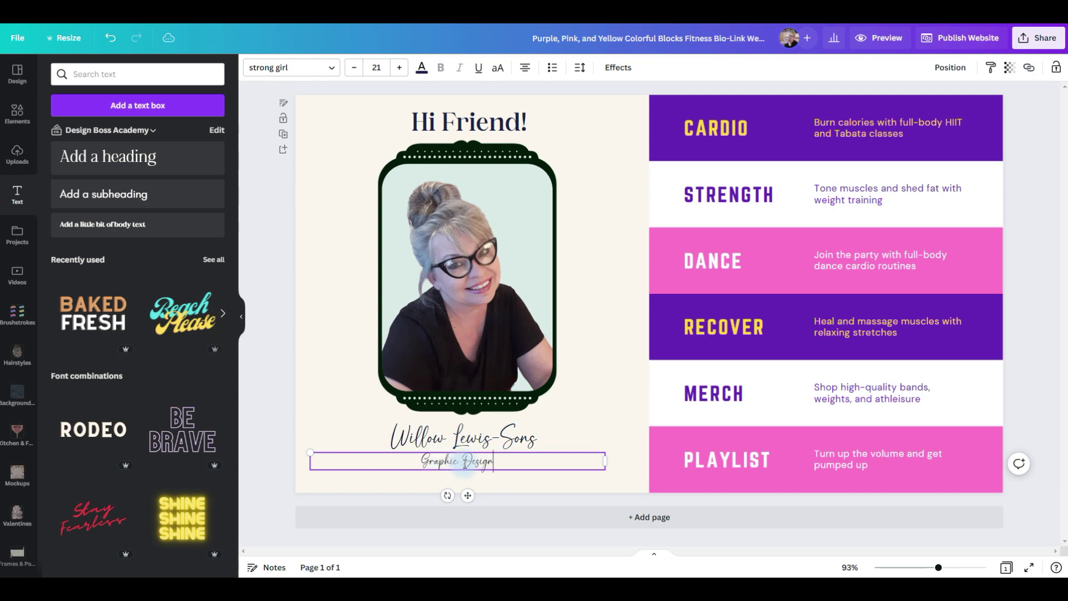
pyautogui.write('er | Canva Coach | Solopreneur')
# Set the subtitle in Glacial Indifference, widen it to one line, and shrink it to 14.
pyautogui.click(332, 67)
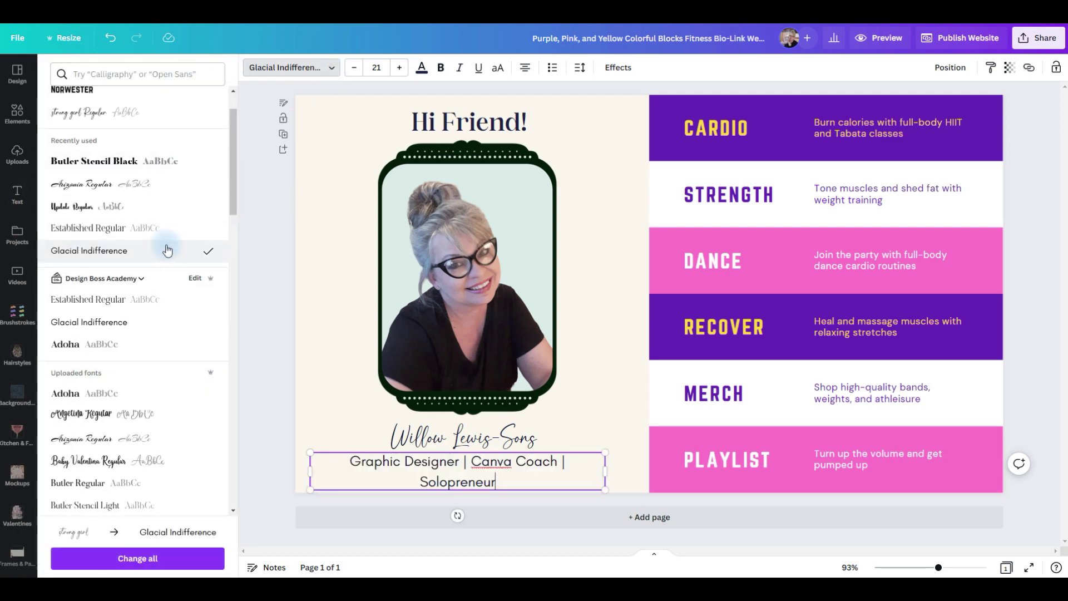
pyautogui.moveTo(610, 471); pyautogui.dragTo(622, 470)
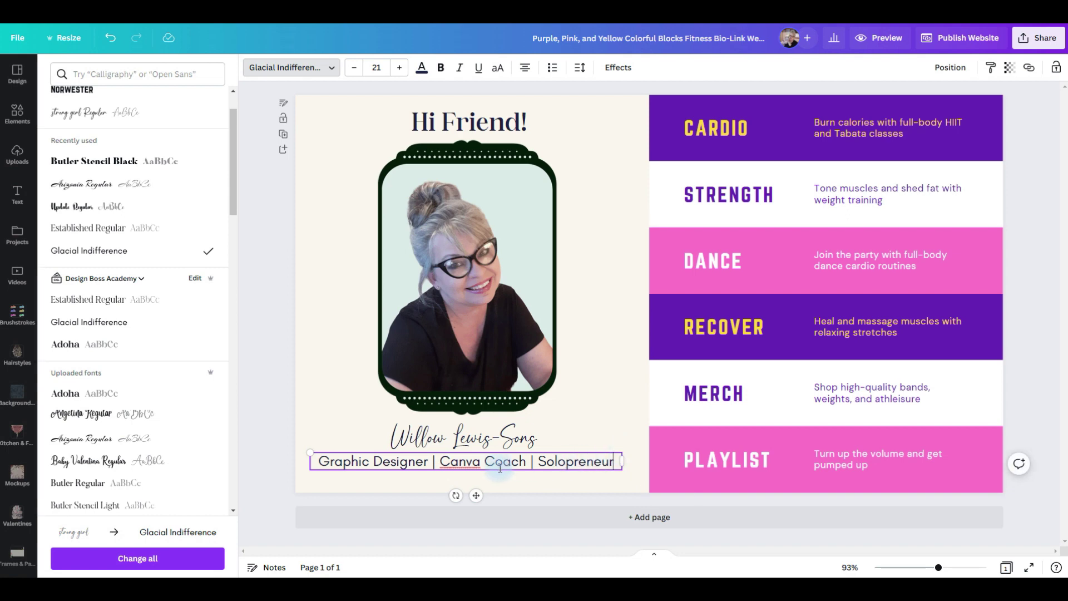
pyautogui.moveTo(503, 470); pyautogui.dragTo(505, 475)
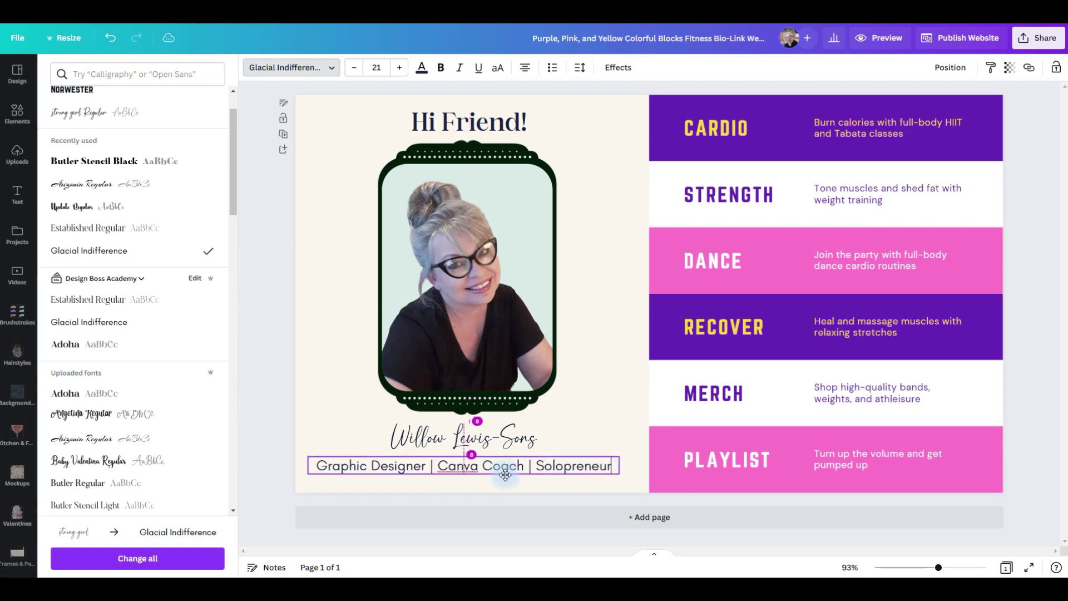
pyautogui.click(354, 67)
pyautogui.click(355, 67)
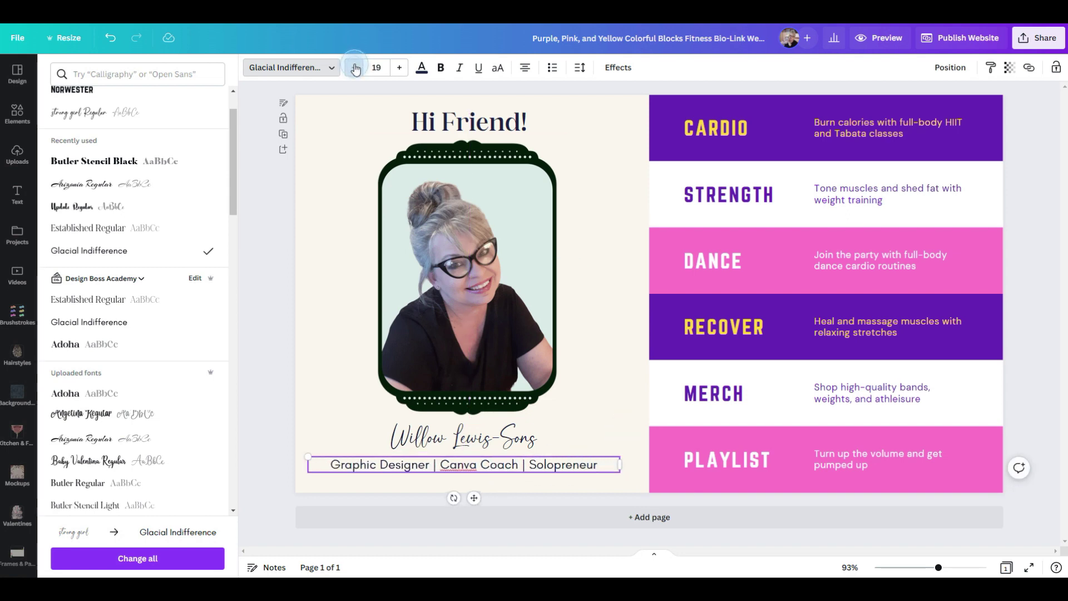
pyautogui.click(354, 67)
pyautogui.click(355, 67)
pyautogui.click(354, 67)
pyautogui.click(355, 68)
pyautogui.click(354, 67)
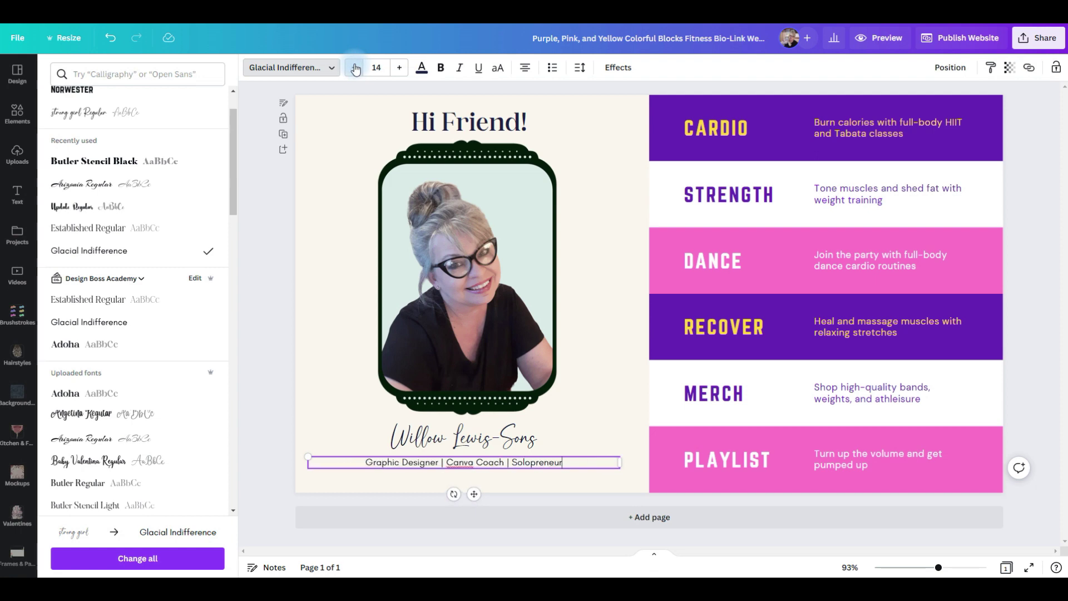
pyautogui.click(489, 356)
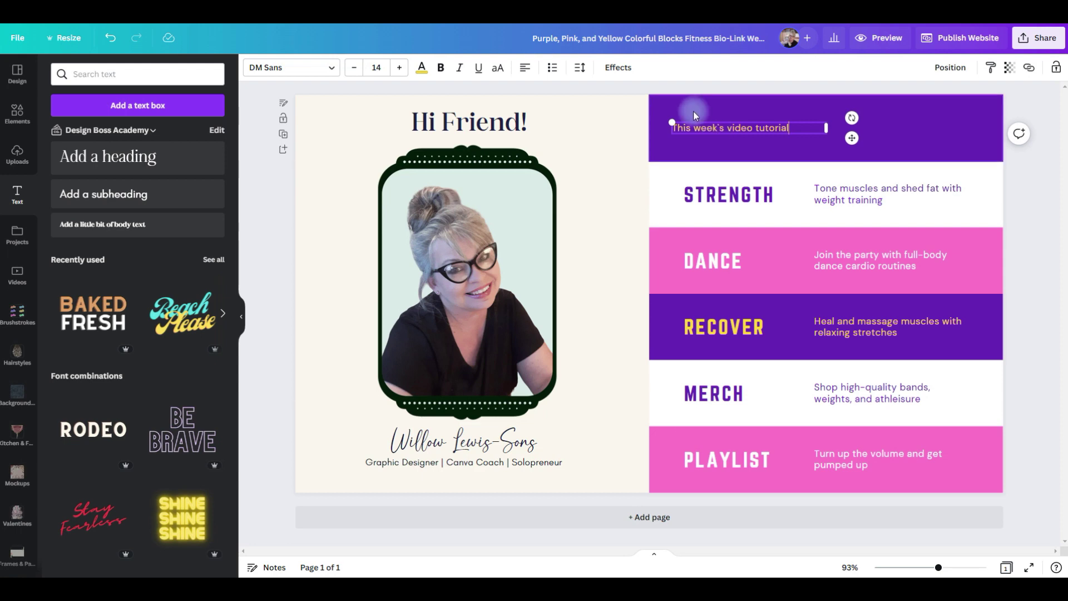
# Add the recently used landscape placeholder graphic, shrunk to thumbnail size, at the top row's right end.
pyautogui.click(692, 114)
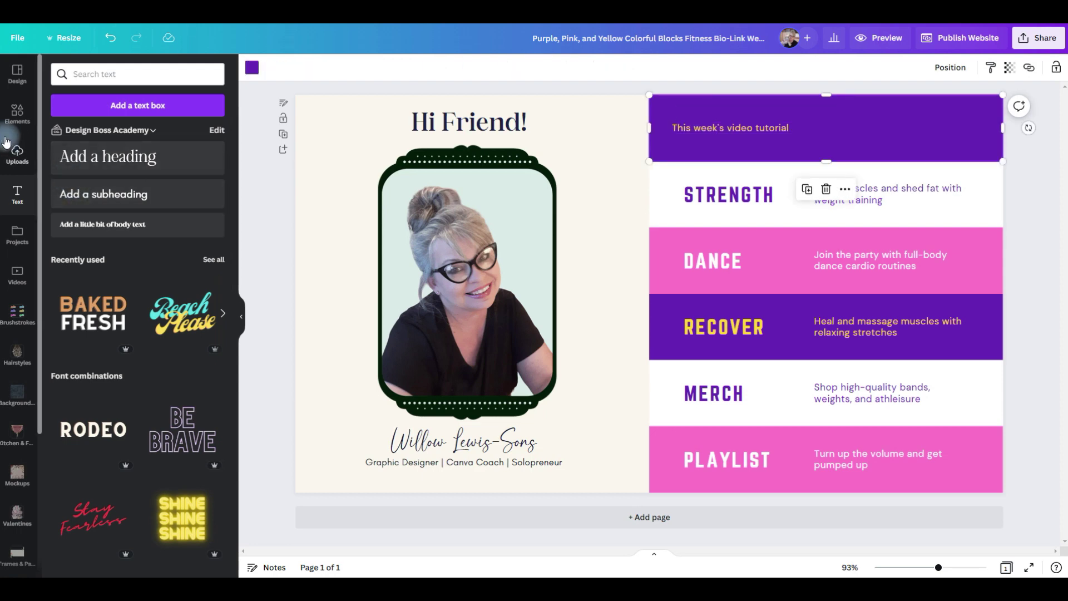
pyautogui.click(17, 112)
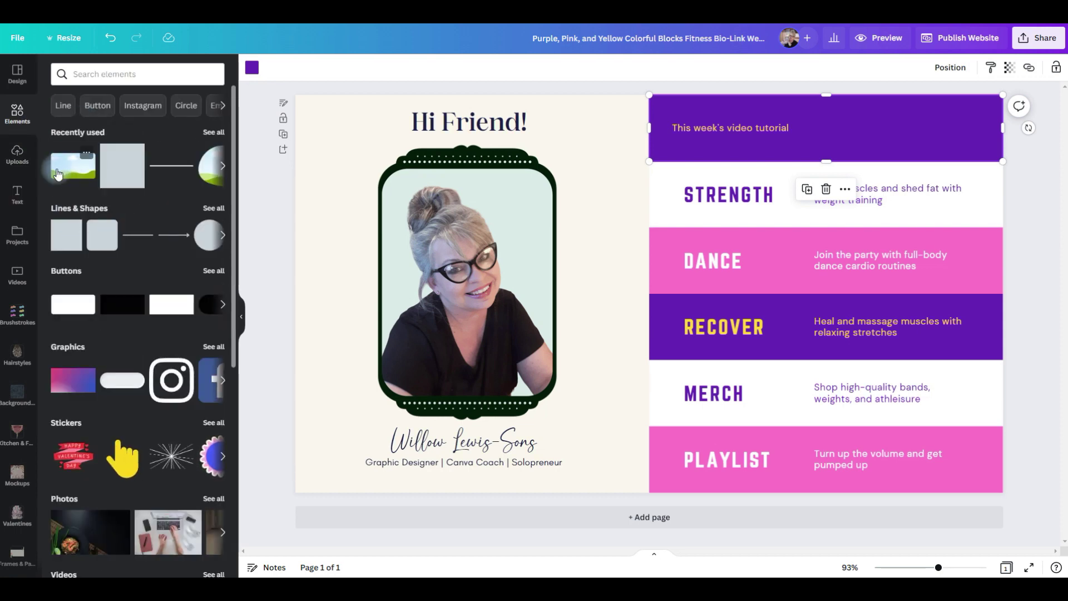
pyautogui.click(58, 174)
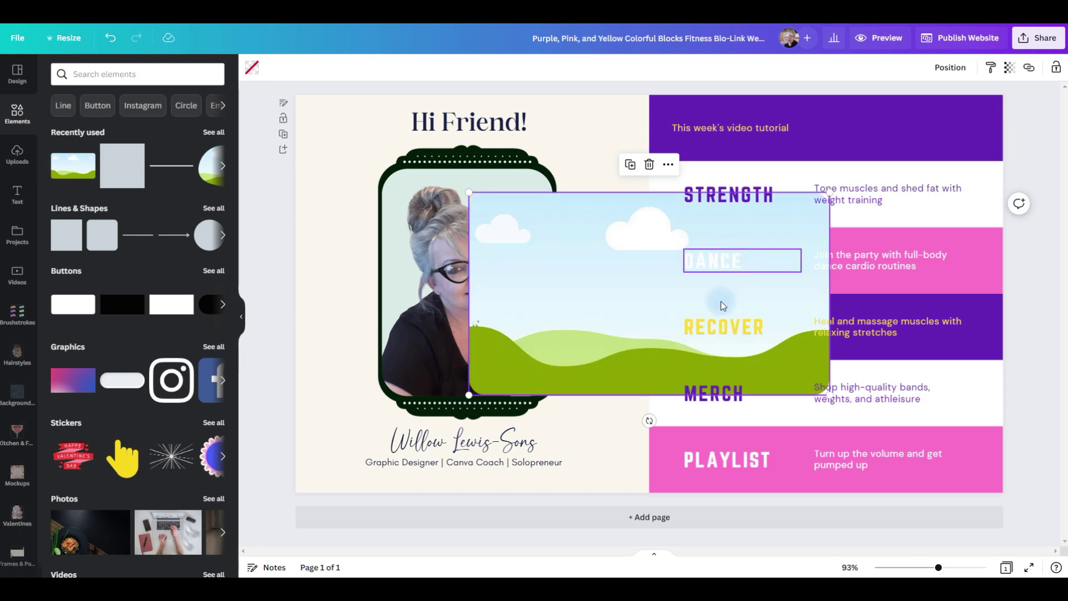
pyautogui.moveTo(510, 378); pyautogui.dragTo(947, 104)
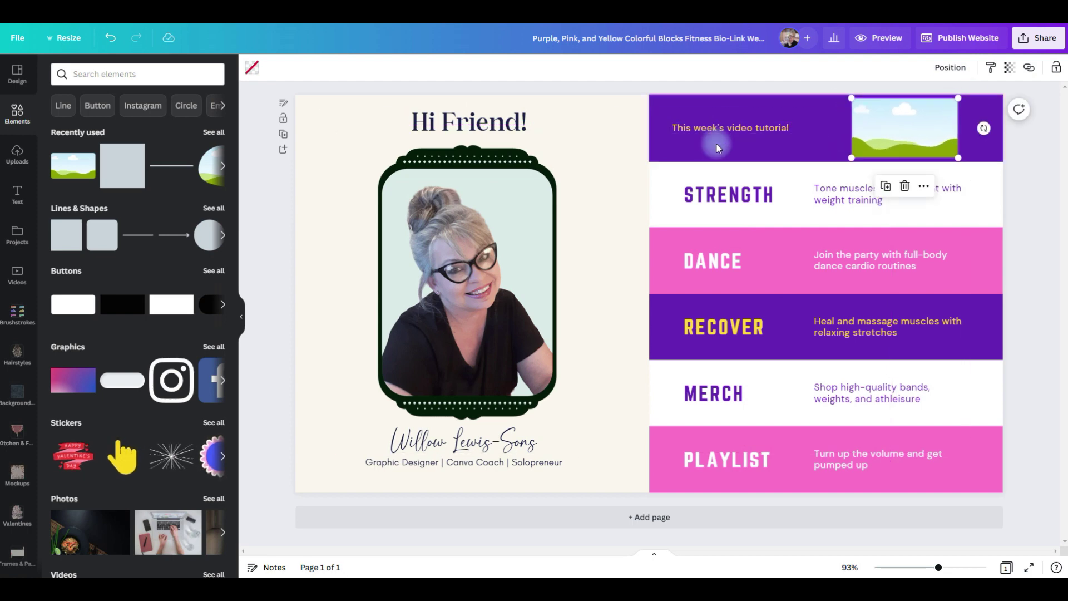
pyautogui.click(703, 154)
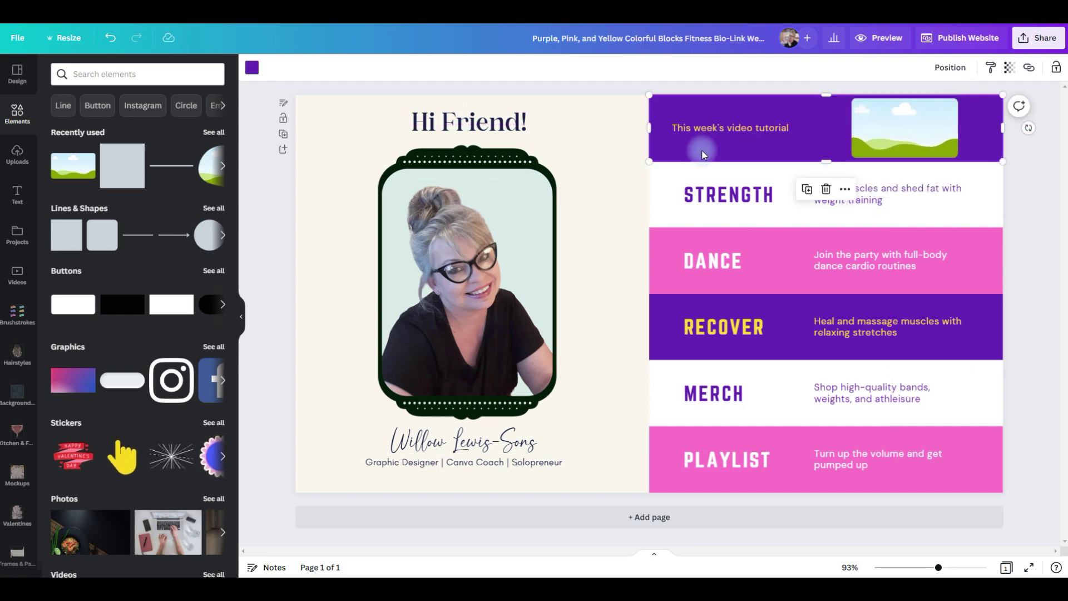
# Make the top row pale pink with its tutorial text in dark navy Adoha.
pyautogui.click(251, 67)
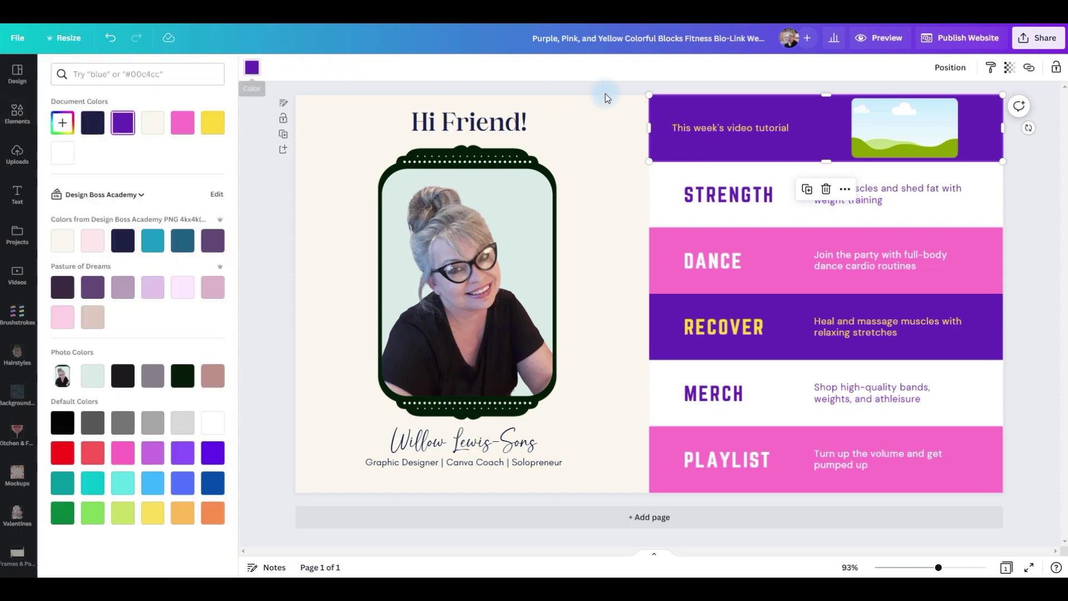
pyautogui.click(95, 244)
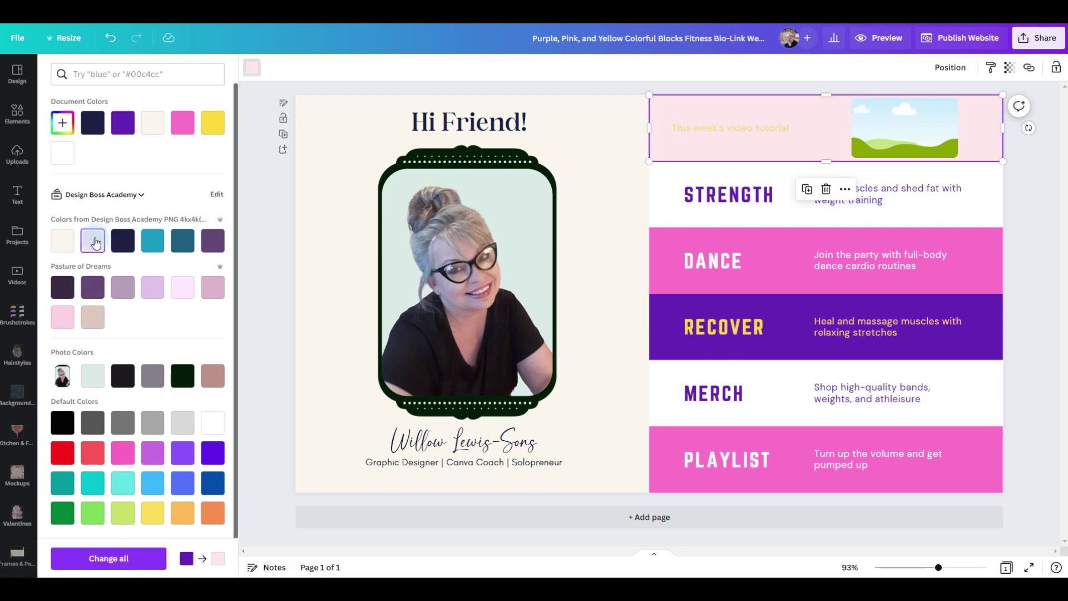
pyautogui.click(730, 127)
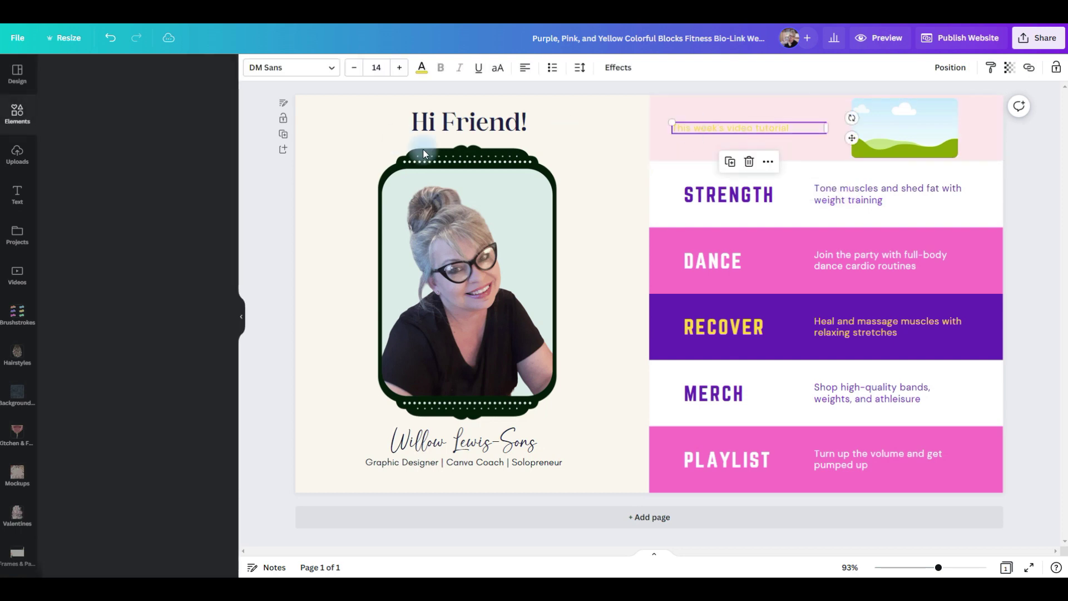
pyautogui.click(423, 70)
pyautogui.click(123, 241)
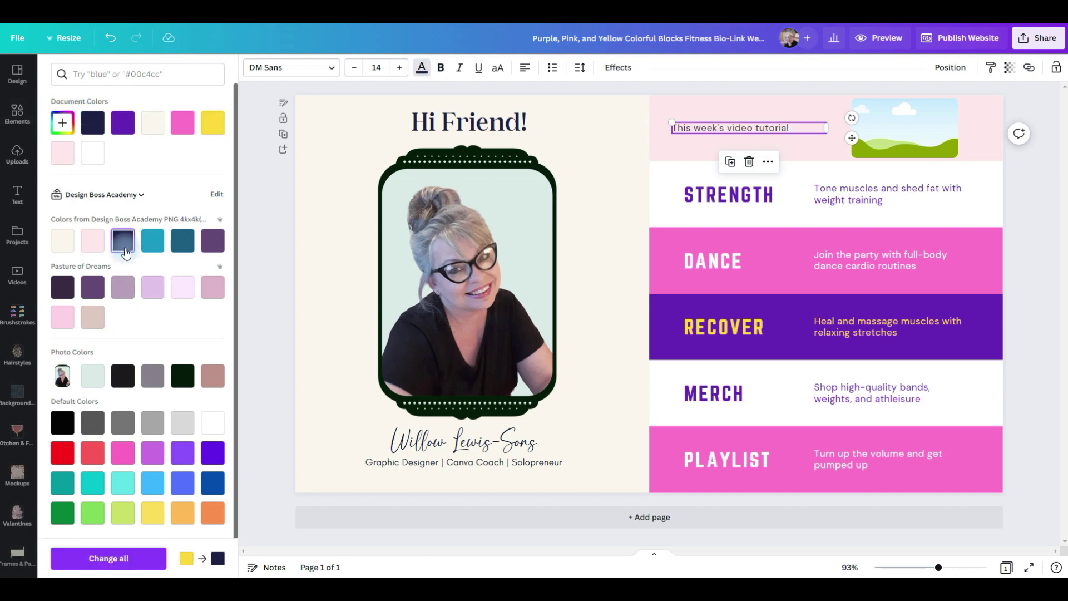
pyautogui.click(330, 68)
pyautogui.click(84, 482)
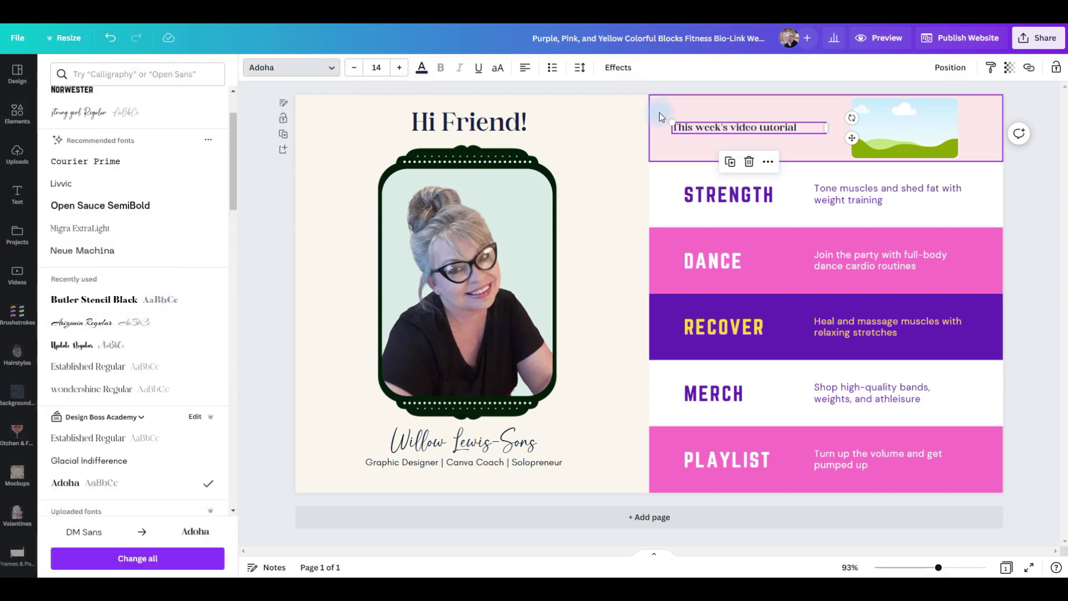
# Delete the STRENGTH heading from the second row.
pyautogui.click(835, 194)
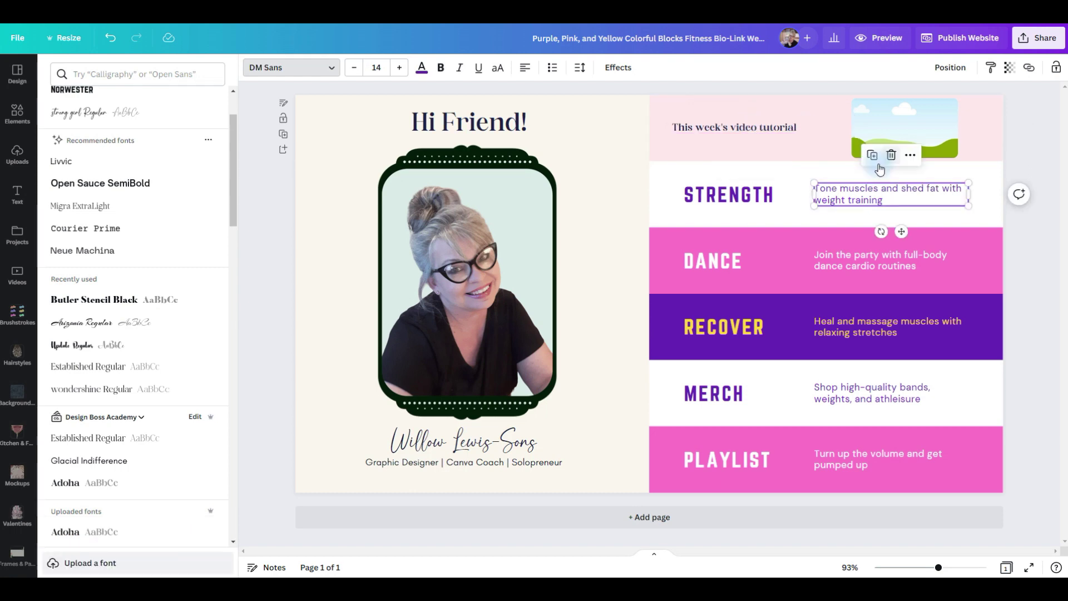
pyautogui.click(717, 201)
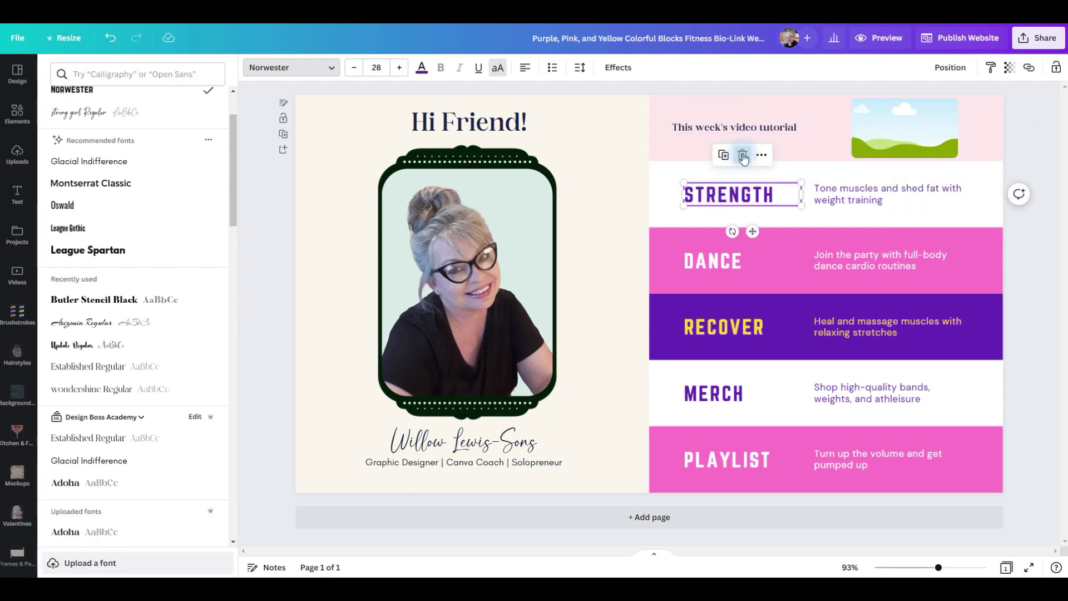
pyautogui.press('Delete')
pyautogui.click(833, 194)
# Turn the second row into 'Design Boss Academy' with the Design Boss logo at about 121×123.
pyautogui.moveTo(833, 198); pyautogui.dragTo(691, 199)
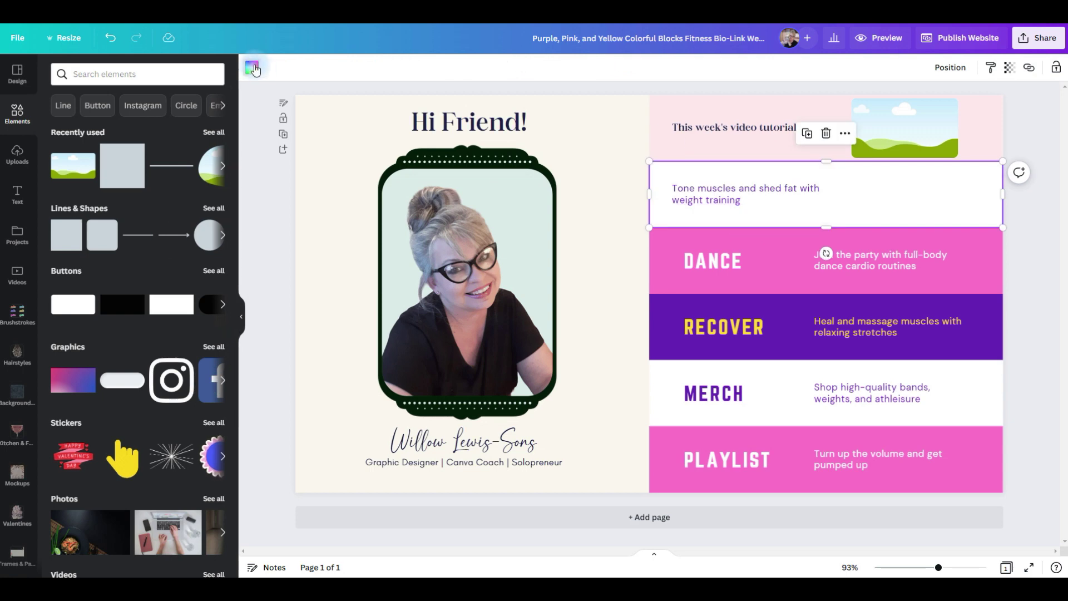
pyautogui.click(252, 67)
pyautogui.click(117, 89)
pyautogui.moveTo(187, 287); pyautogui.dragTo(946, 267)
pyautogui.moveTo(831, 318); pyautogui.dragTo(872, 226)
pyautogui.doubleClick(746, 194)
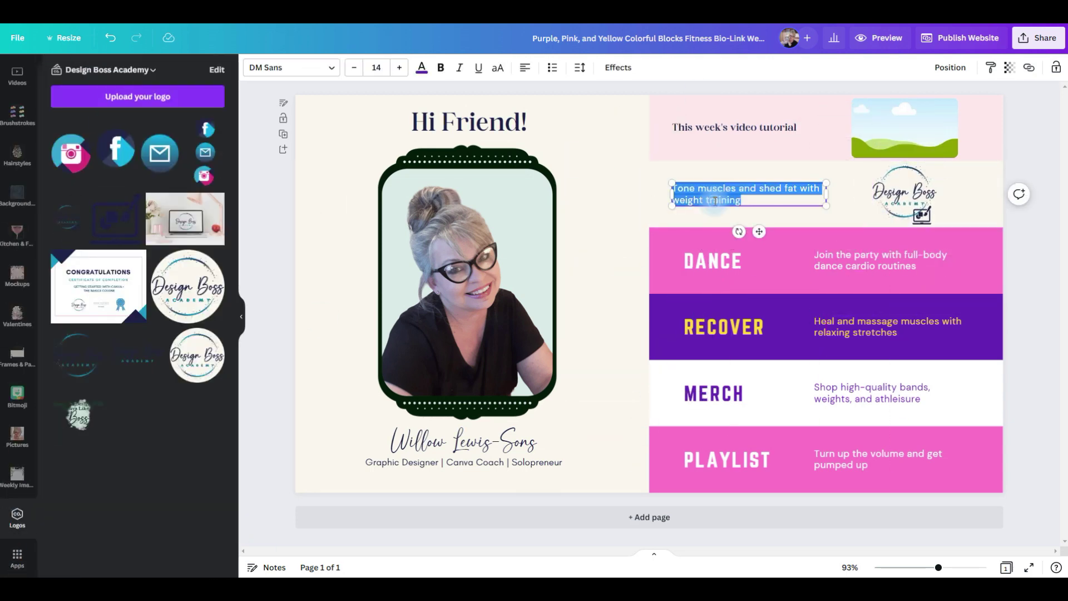
pyautogui.write('Design Boss Academy')
pyautogui.moveTo(778, 193); pyautogui.dragTo(846, 204)
pyautogui.click(422, 68)
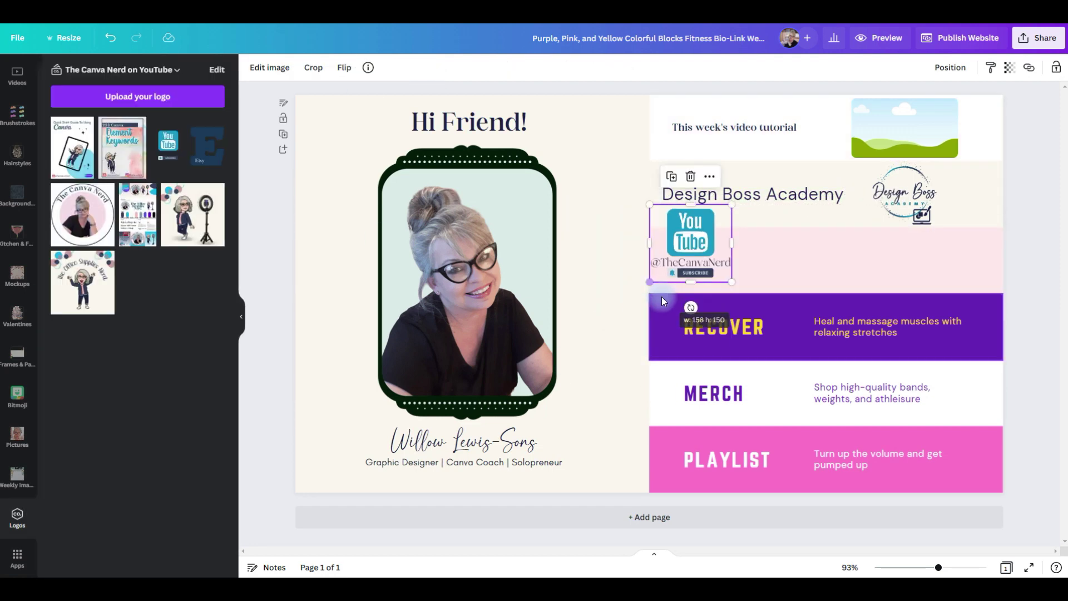
pyautogui.moveTo(691, 239); pyautogui.dragTo(916, 257)
pyautogui.click(753, 194)
pyautogui.moveTo(763, 229); pyautogui.dragTo(768, 291)
pyautogui.doubleClick(764, 262)
pyautogui.write('@The Canva Nerd')
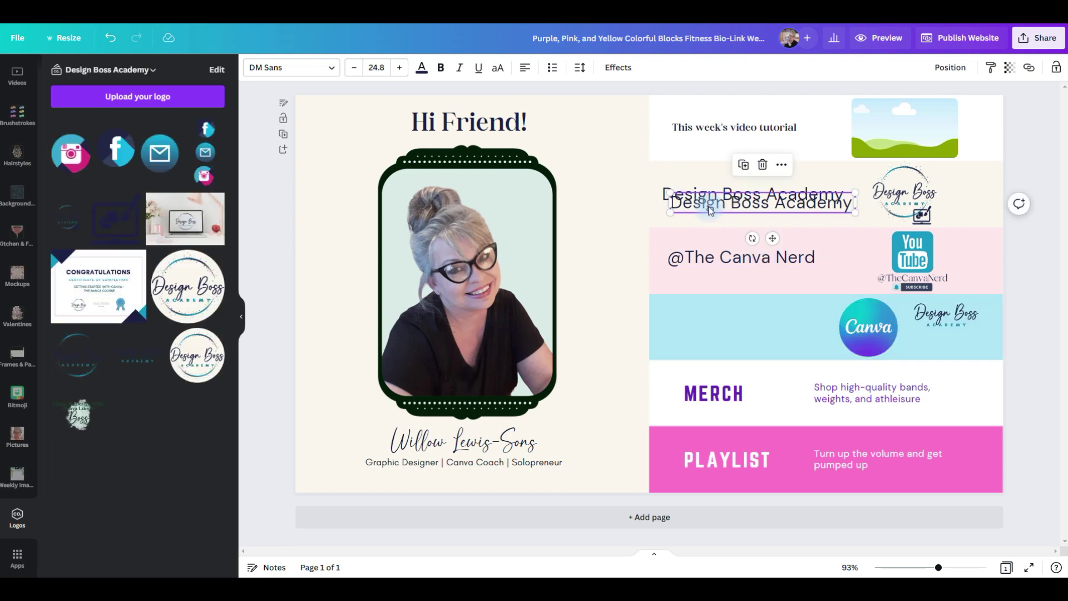
# Add 'Canva Courses' text to the blue row and duplicate it to the row's left.
pyautogui.moveTo(756, 203); pyautogui.dragTo(882, 355)
pyautogui.doubleClick(881, 350)
pyautogui.write('Canva Courses')
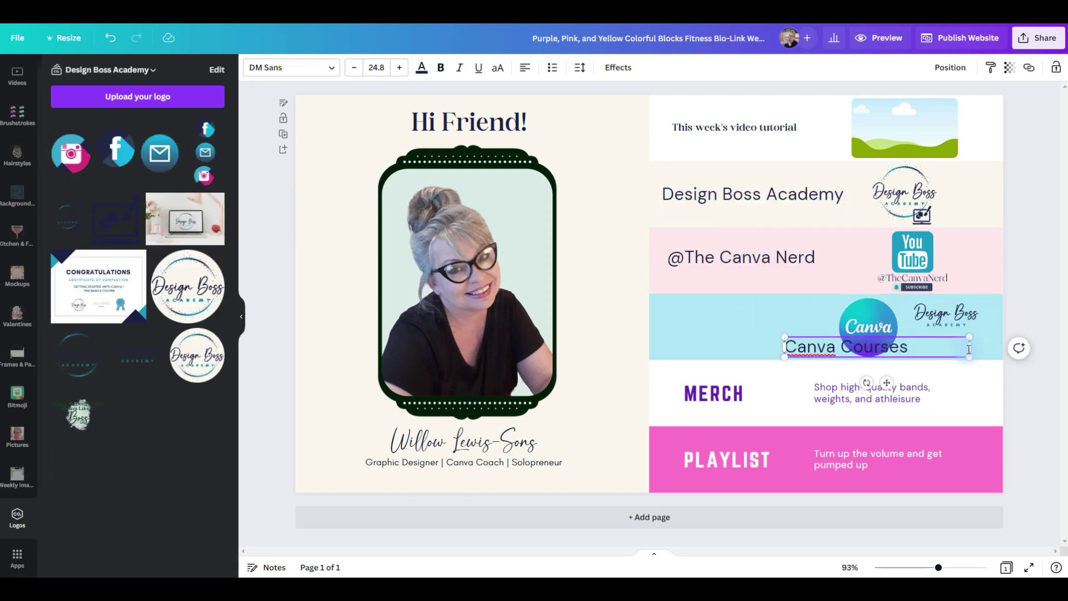
pyautogui.moveTo(800, 354); pyautogui.dragTo(888, 355)
pyautogui.moveTo(946, 314); pyautogui.dragTo(940, 327)
pyautogui.click(940, 349)
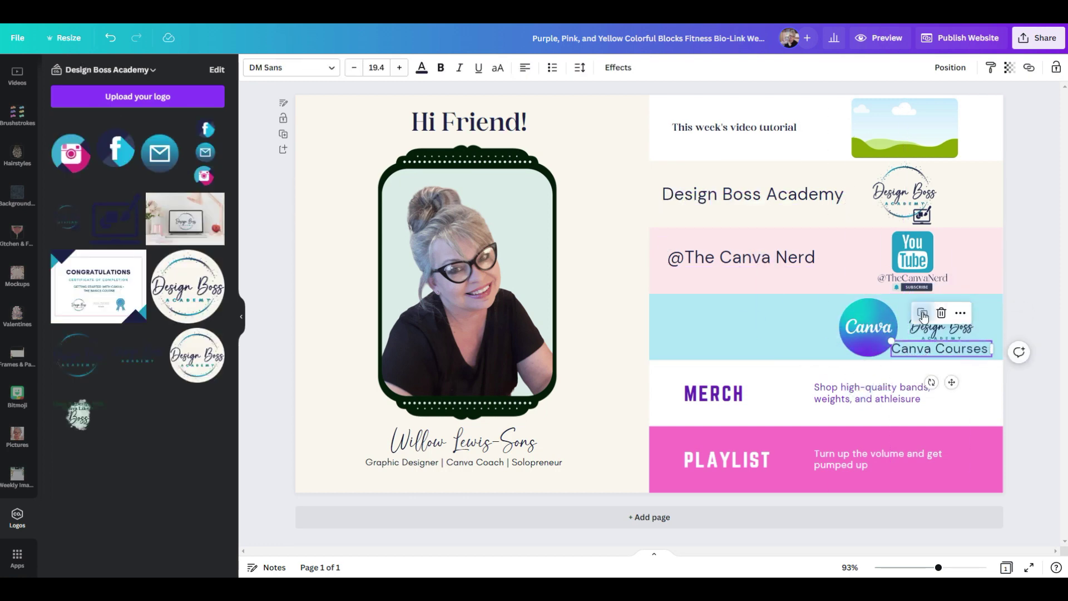
pyautogui.hotkey('ctrl', 'd')
pyautogui.moveTo(986, 354); pyautogui.dragTo(767, 327)
# Set the text copy to size 24.8, place the Etsy logo, and recolour the icon row grey-blue.
pyautogui.click(377, 67)
pyautogui.write('24.8')
pyautogui.press('Return')
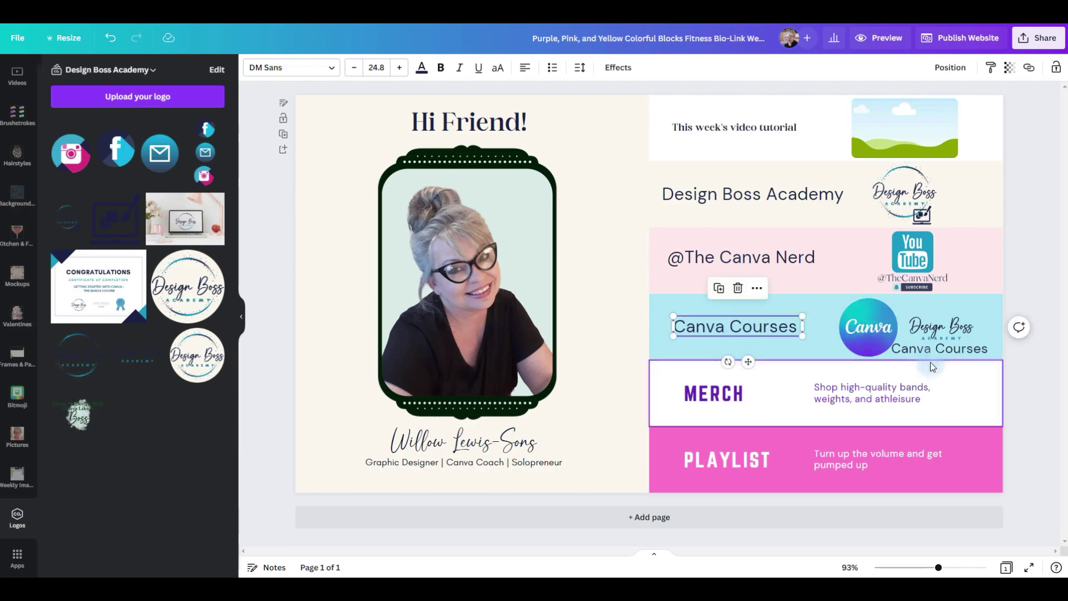
pyautogui.click(974, 455)
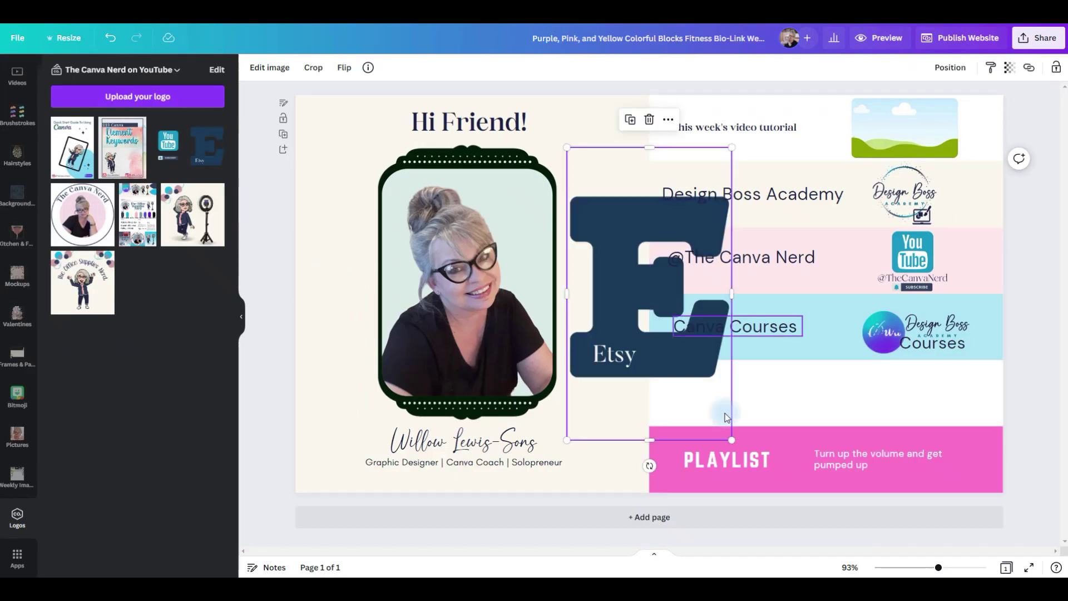
pyautogui.moveTo(727, 410); pyautogui.dragTo(754, 369)
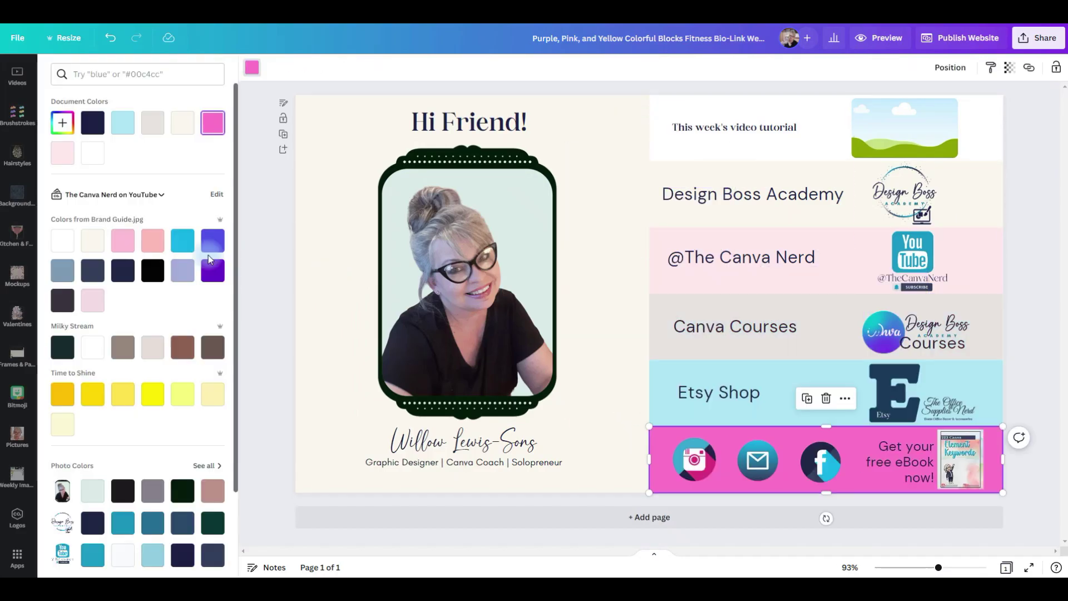
pyautogui.click(62, 271)
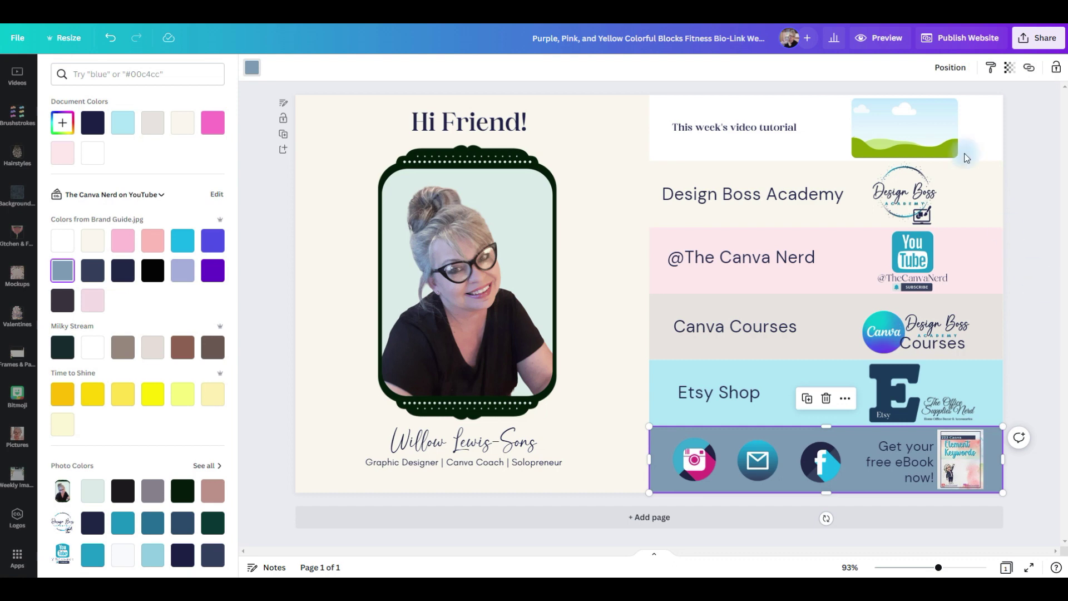
pyautogui.click(749, 196)
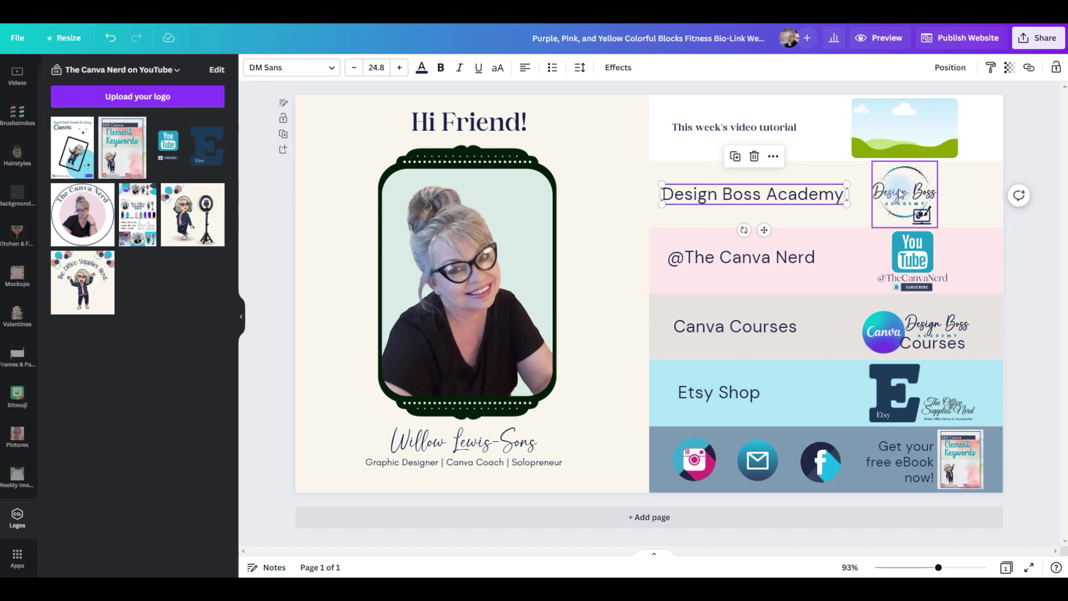
pyautogui.moveTo(626, 175); pyautogui.dragTo(925, 205)
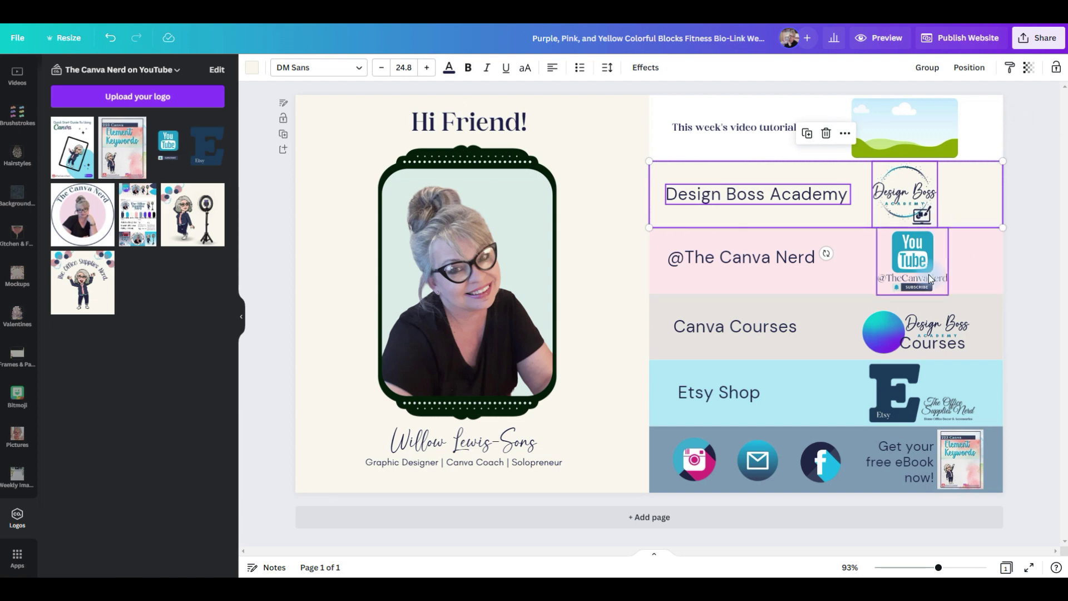
pyautogui.moveTo(634, 252); pyautogui.dragTo(834, 192)
pyautogui.click(741, 239)
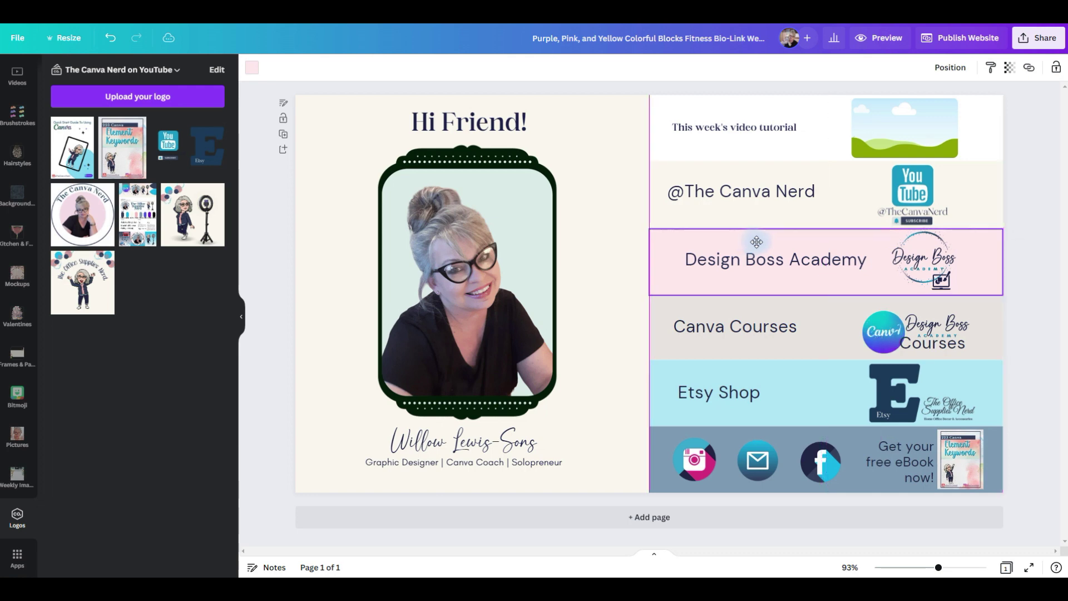
pyautogui.click(841, 259)
pyautogui.hotkey('ctrl', 'z')
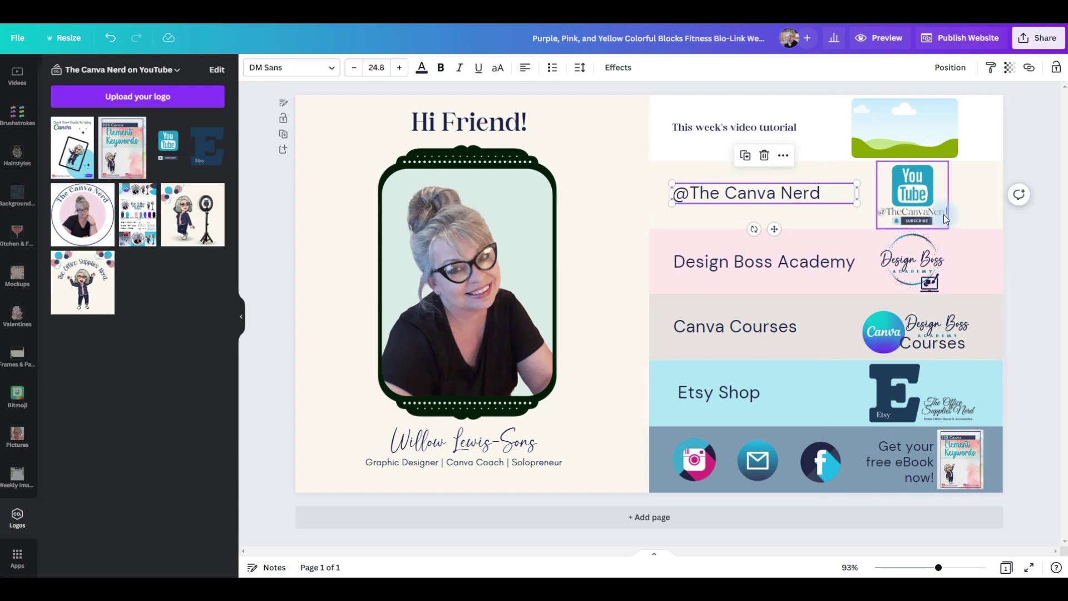
pyautogui.click(767, 195)
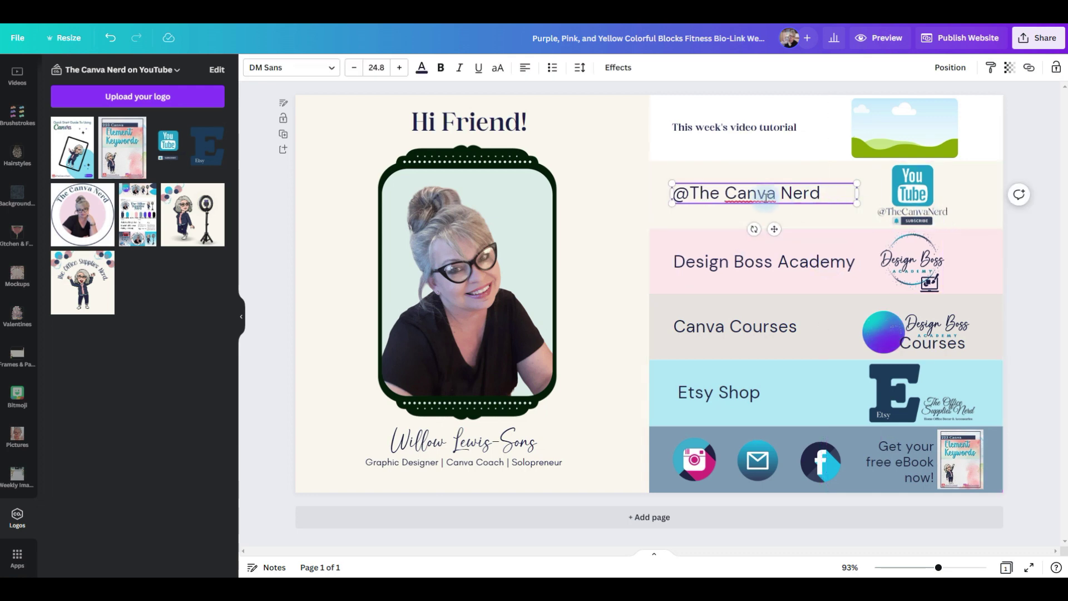
pyautogui.click(1027, 70)
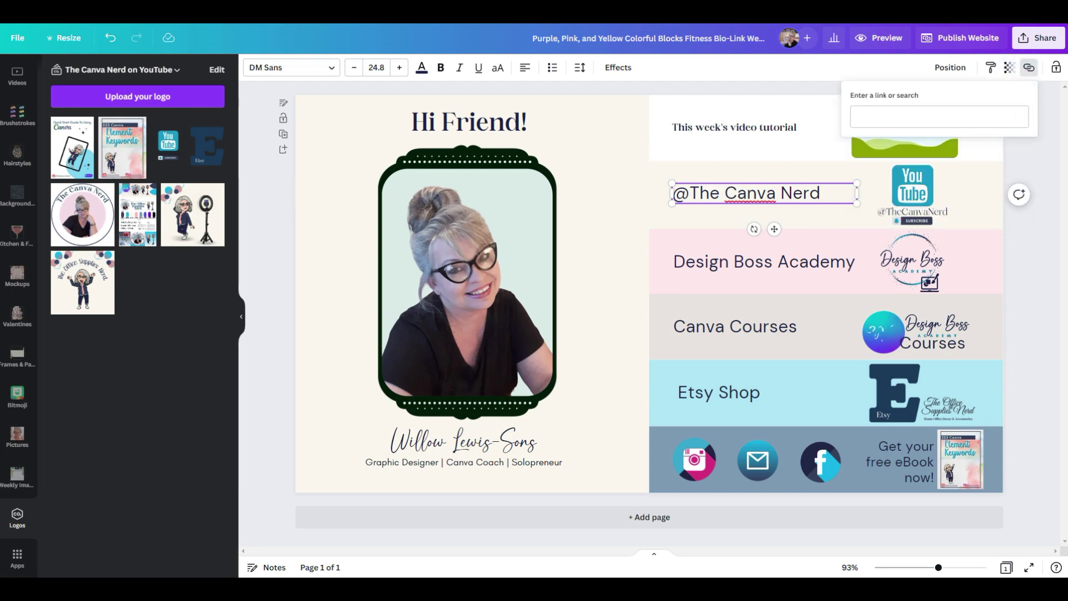
pyautogui.click(913, 117)
pyautogui.hotkey('ctrl', 'v')
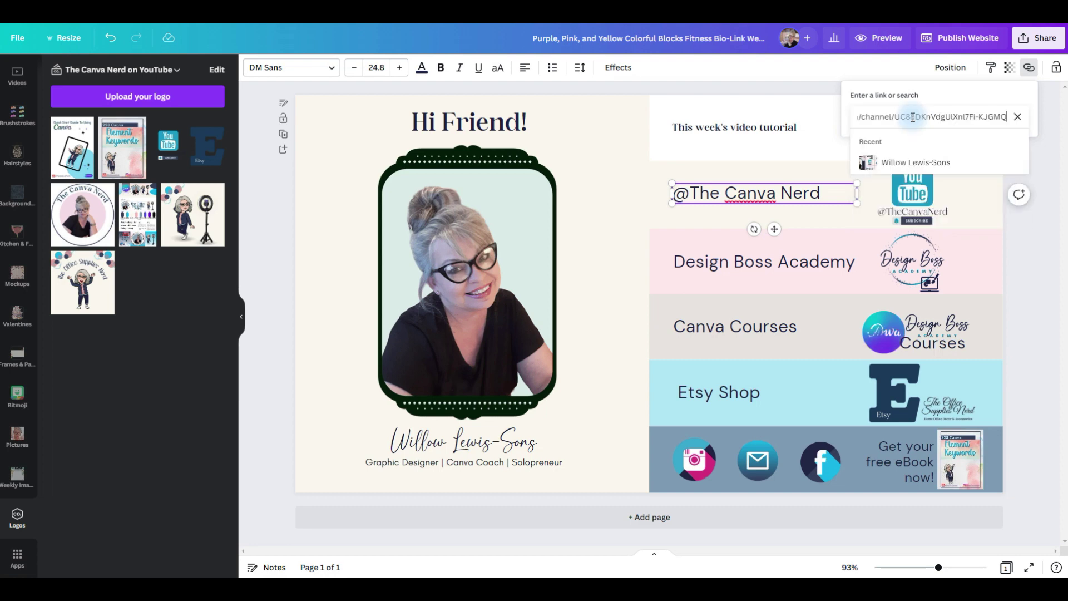
pyautogui.press('Return')
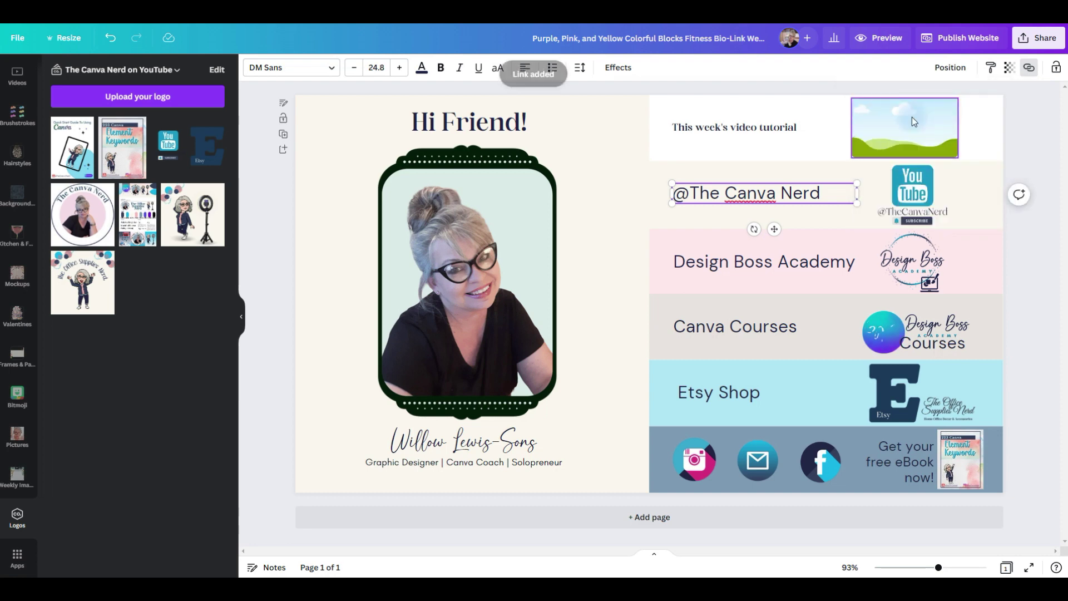
# Leave the YouTube logo unlinked and select the pink Design Boss Academy row block.
pyautogui.click(907, 204)
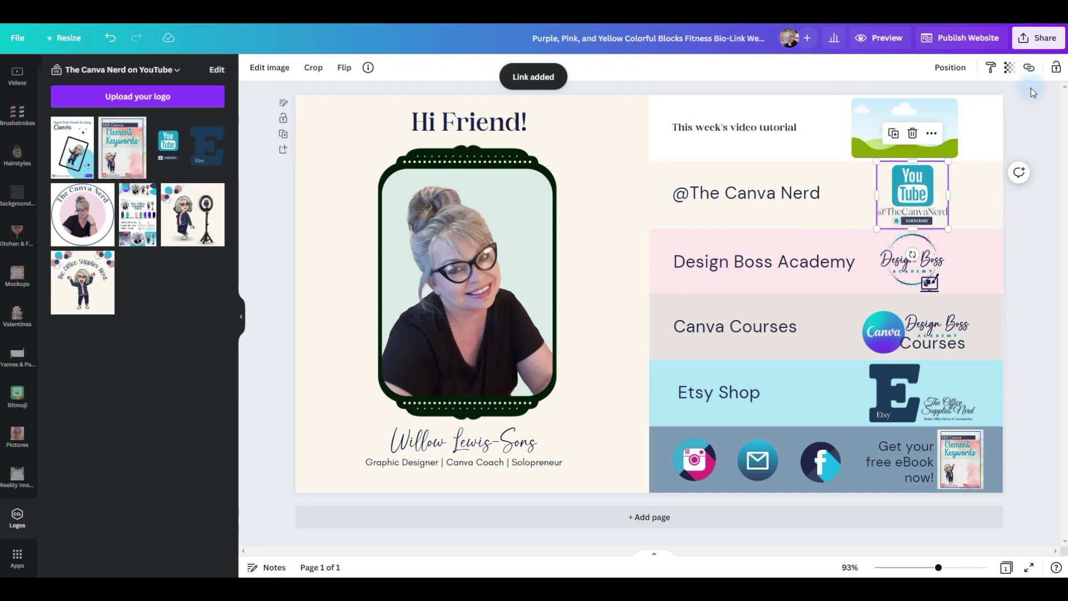
pyautogui.click(1029, 67)
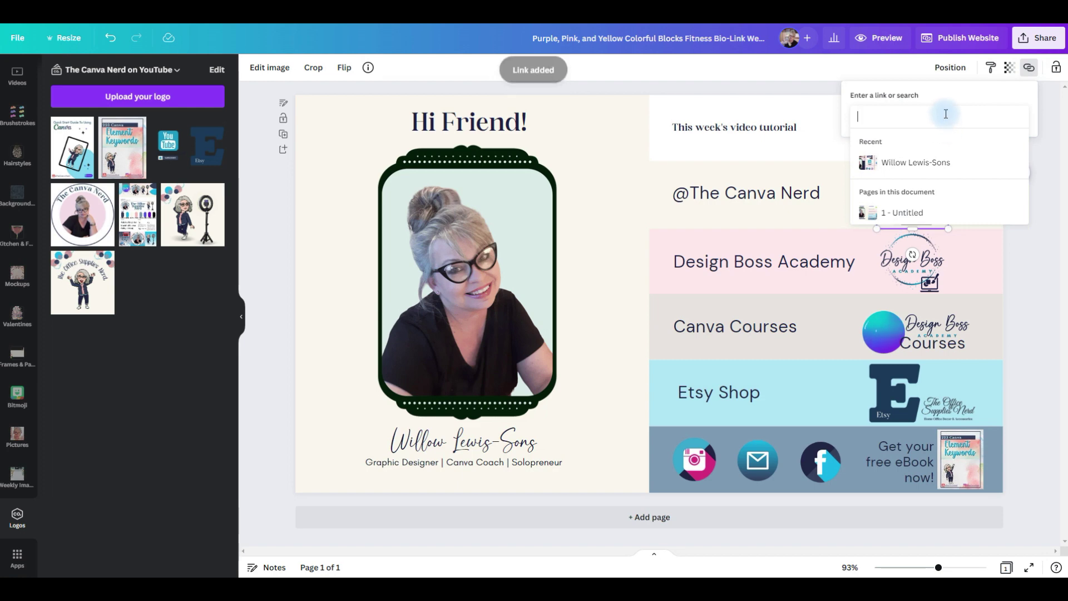
pyautogui.click(979, 203)
pyautogui.click(979, 204)
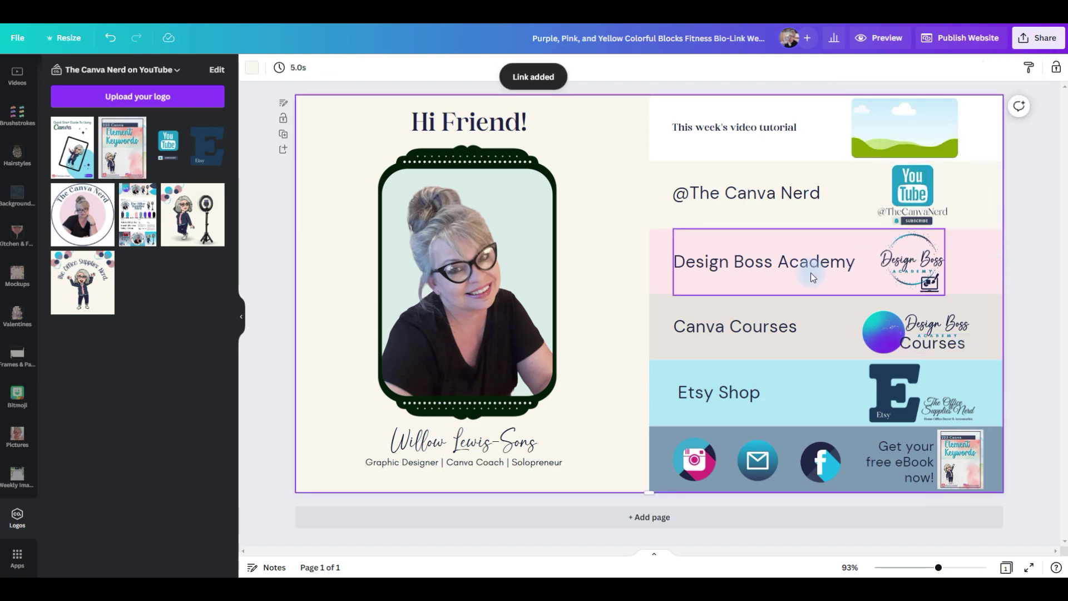
pyautogui.click(829, 287)
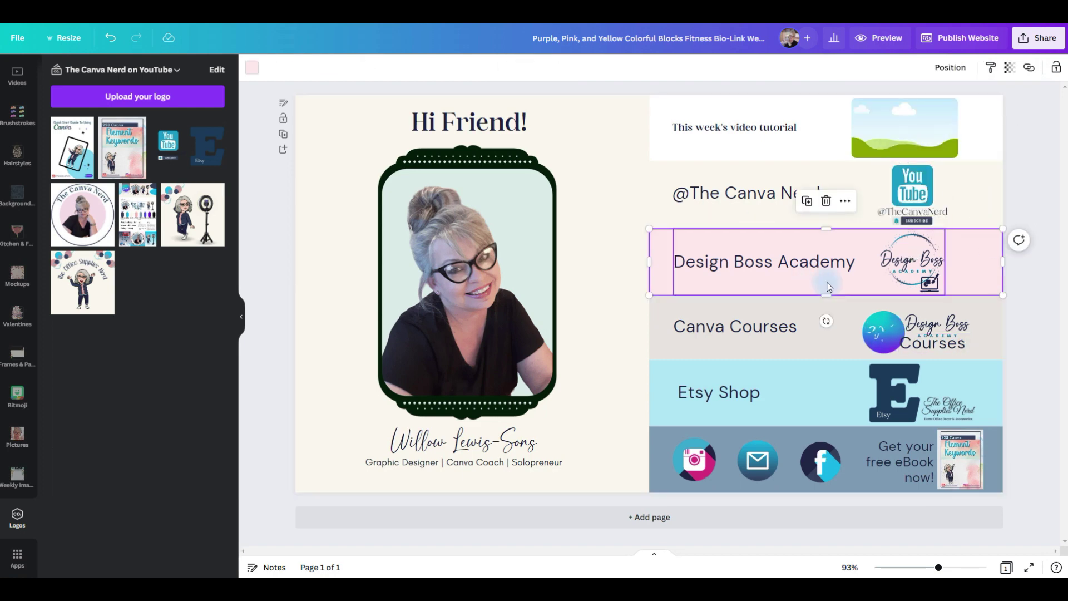
# Duplicate the pink row block into the second row, make it cream, and link it to YouTube.
pyautogui.hotkey('ctrl', 'd')
pyautogui.moveTo(829, 287); pyautogui.dragTo(819, 207)
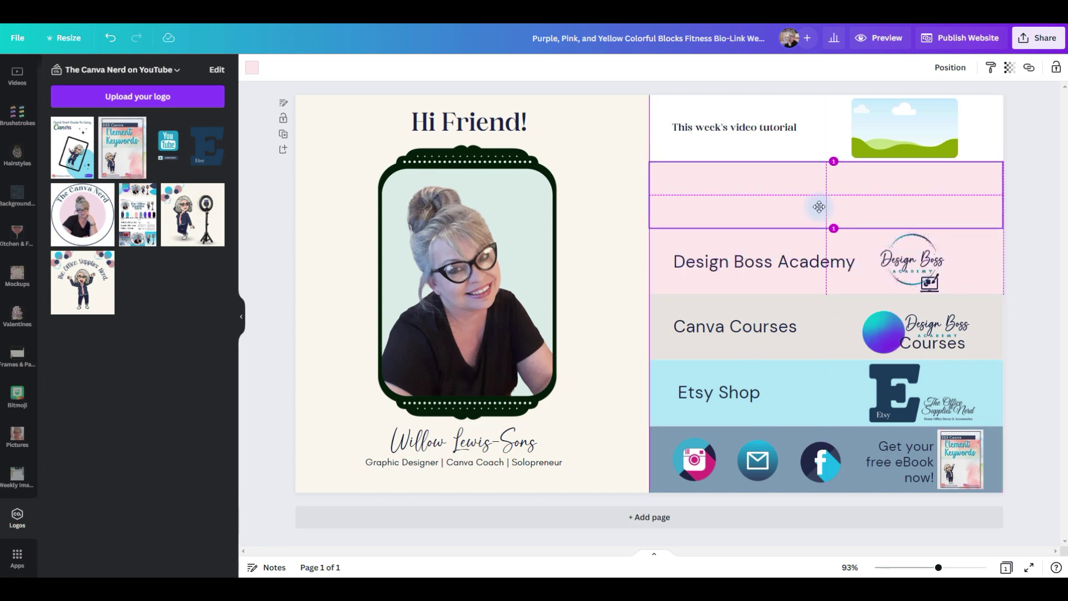
pyautogui.click(252, 67)
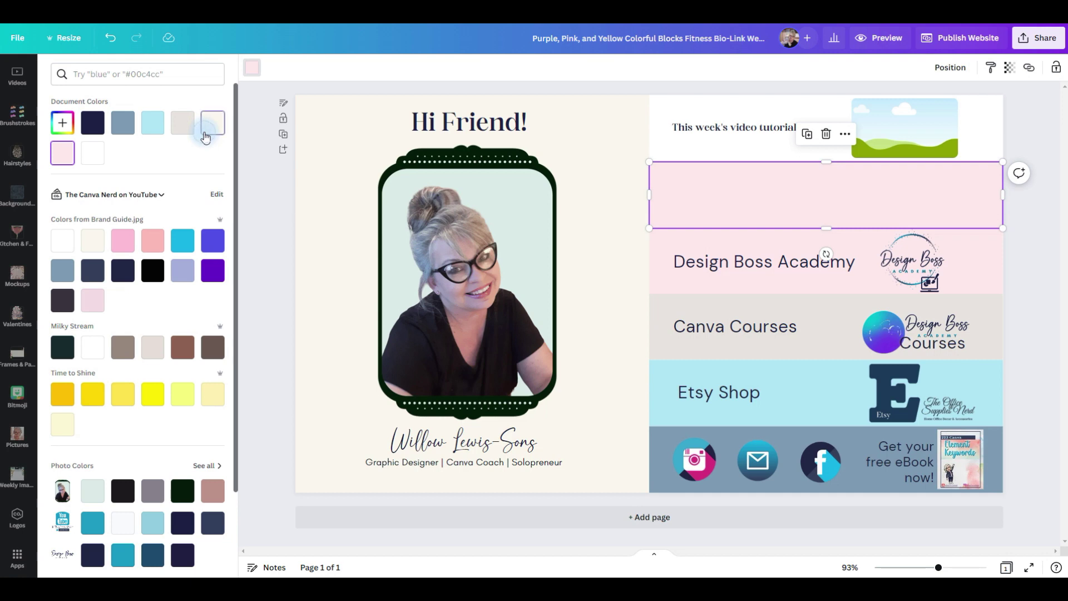
pyautogui.doubleClick(205, 138)
pyautogui.click(1030, 67)
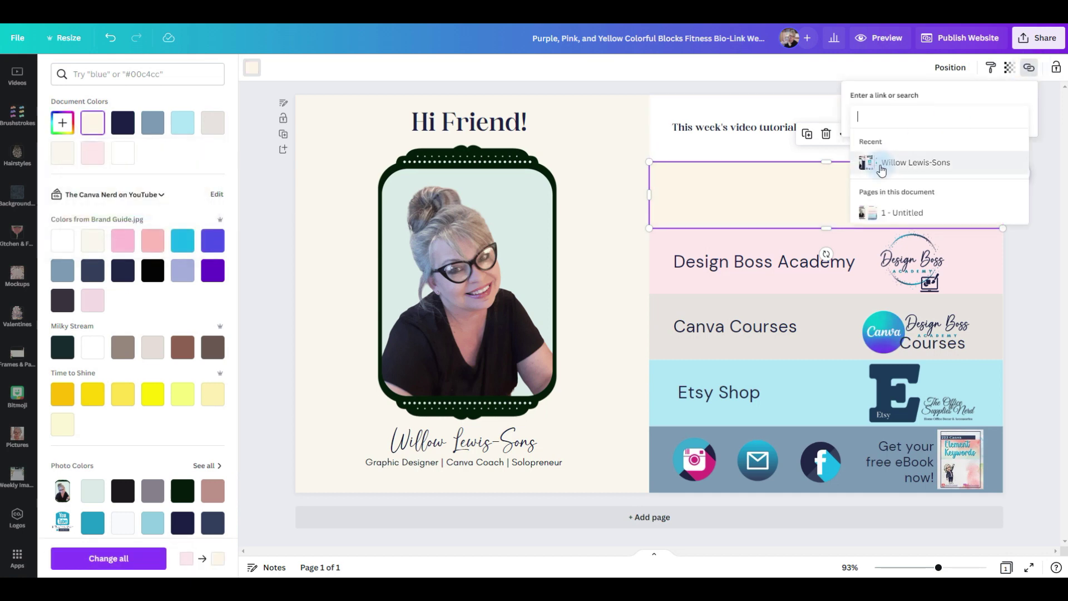
pyautogui.write('/channel/UC88DKnVdgUlXnl7Fi-KJGMQ')
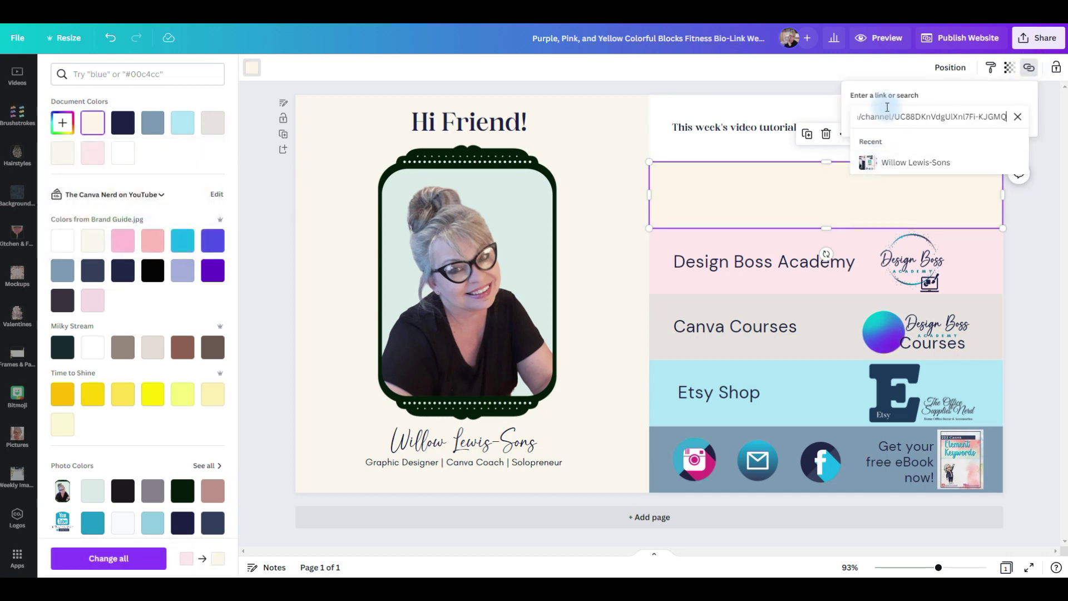
pyautogui.click(889, 175)
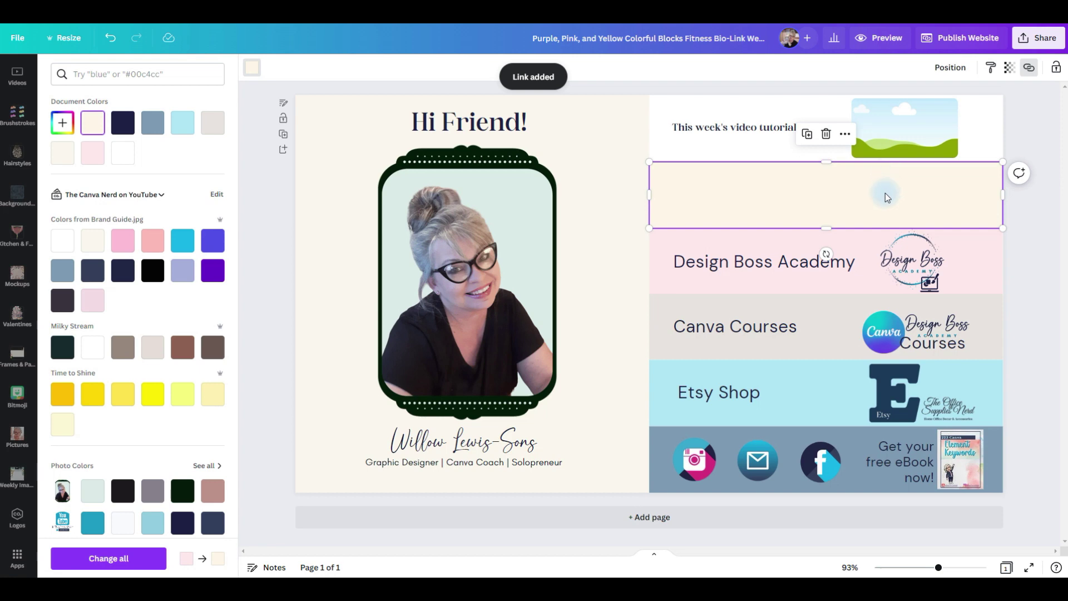
pyautogui.rightClick(849, 180)
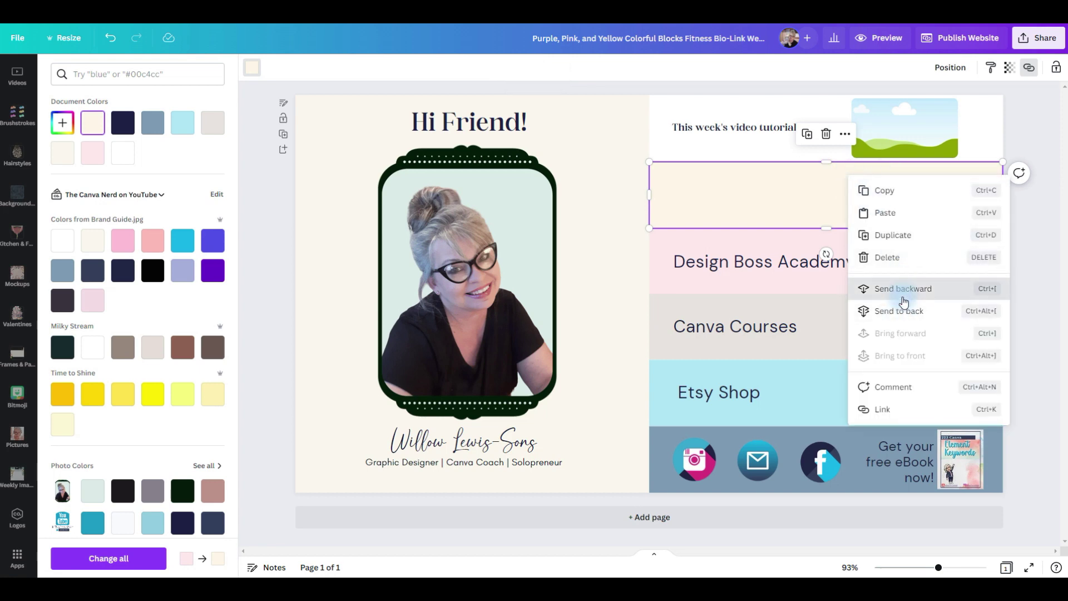
pyautogui.click(873, 295)
pyautogui.rightClick(892, 185)
pyautogui.click(909, 291)
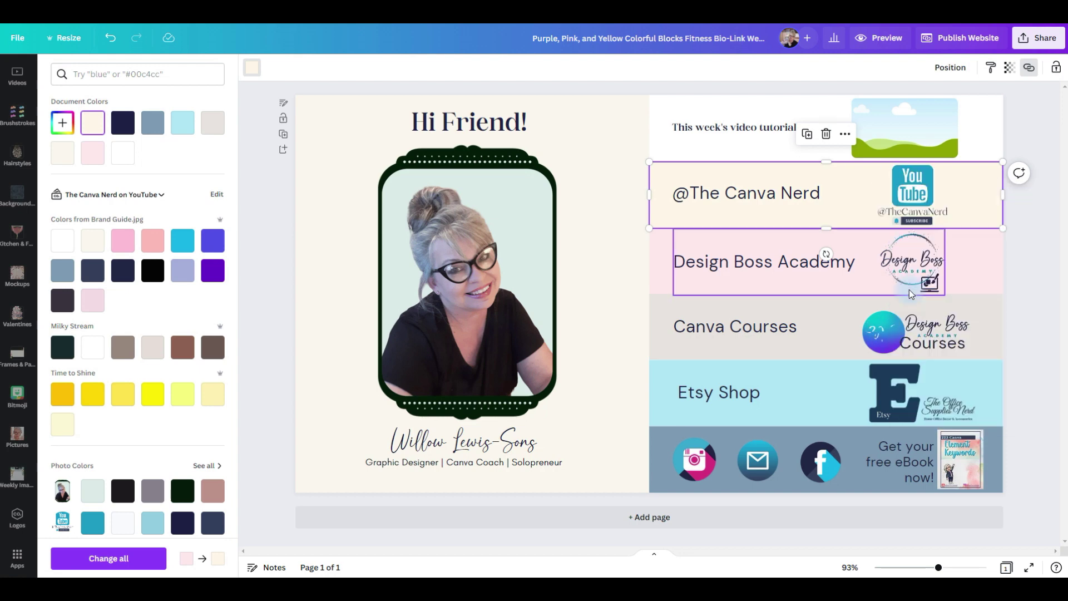
pyautogui.click(1019, 290)
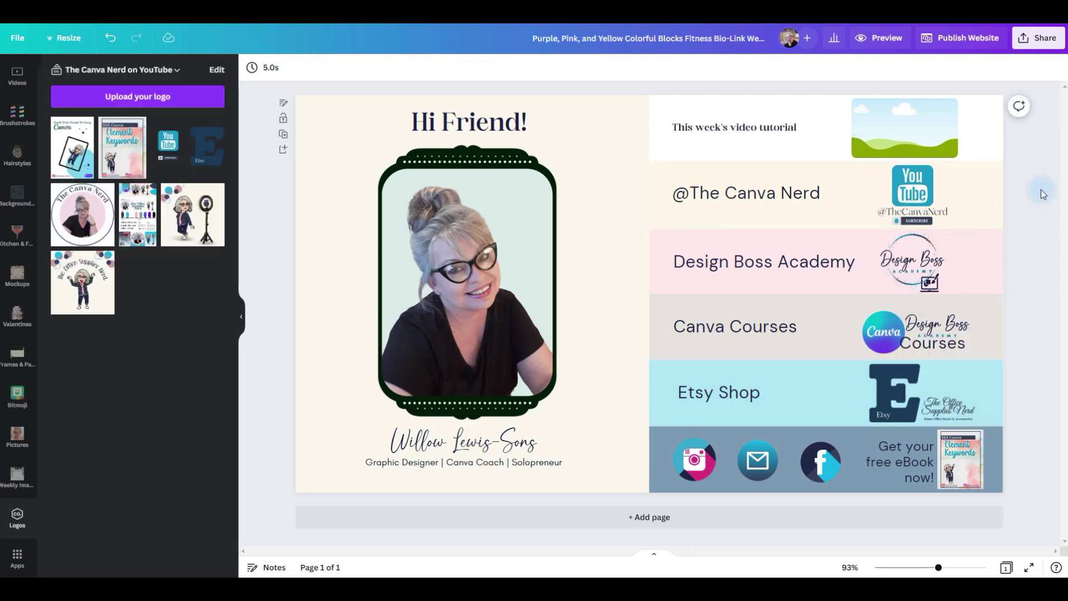
# Link the Design Boss Academy text, logo and row block to the academy web address.
pyautogui.click(851, 263)
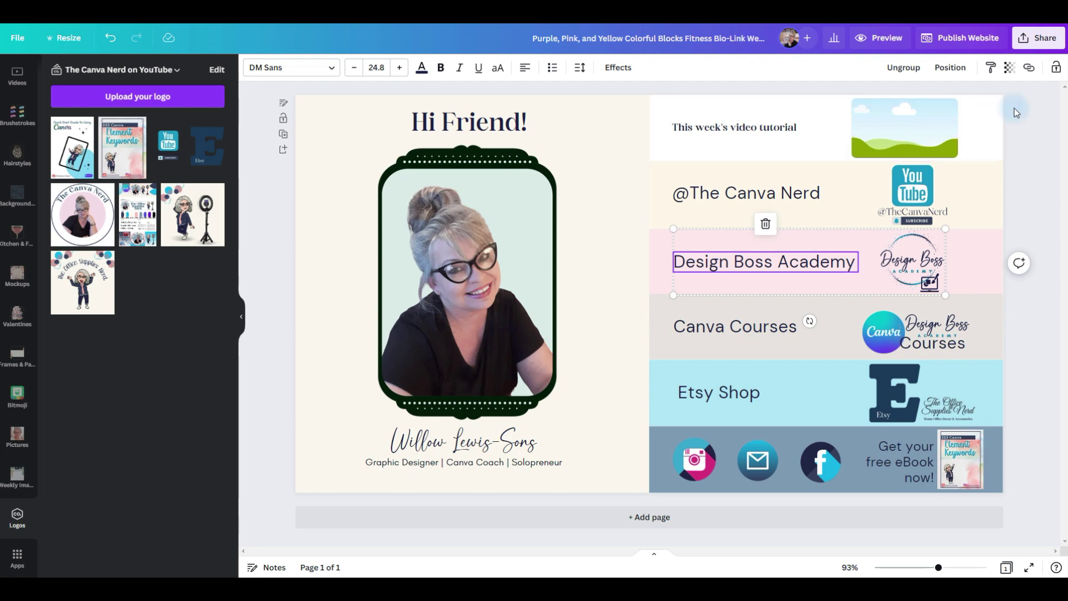
pyautogui.click(1029, 67)
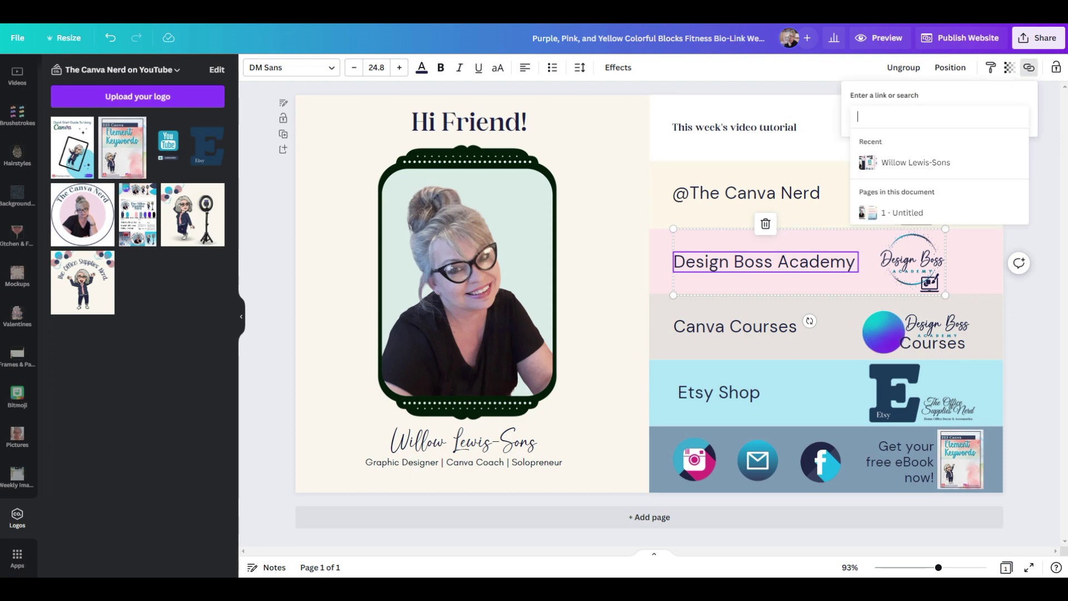
pyautogui.click(909, 112)
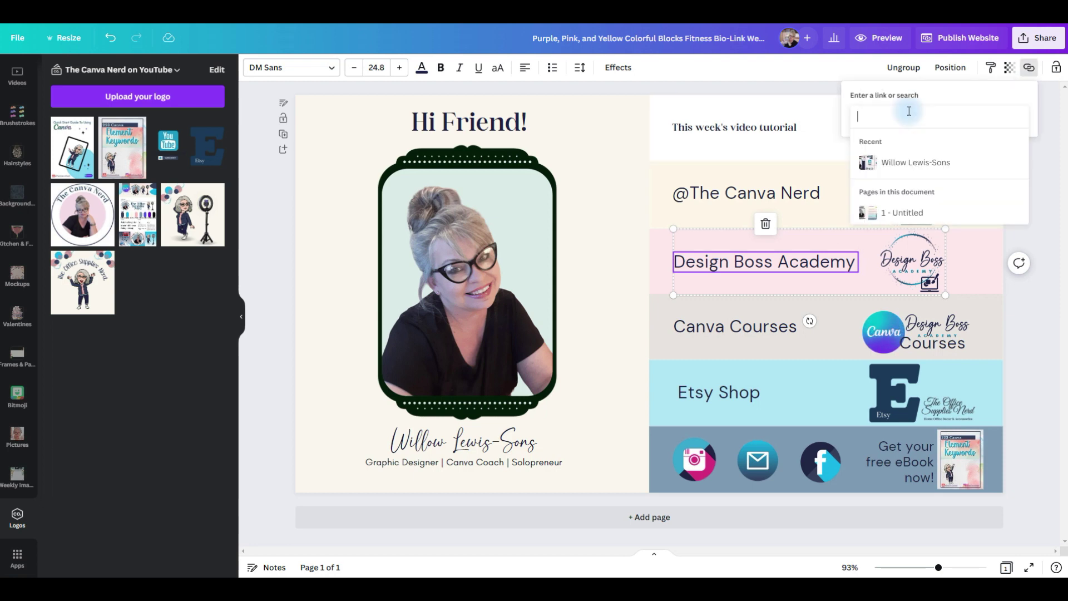
pyautogui.write('https//:designbossacademy.com')
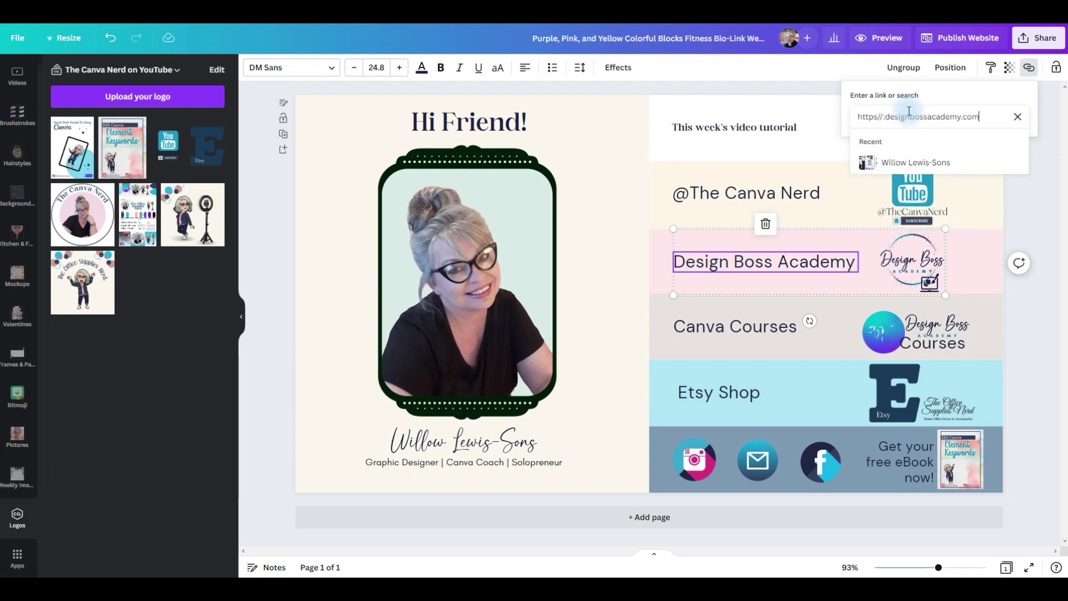
pyautogui.press('Return')
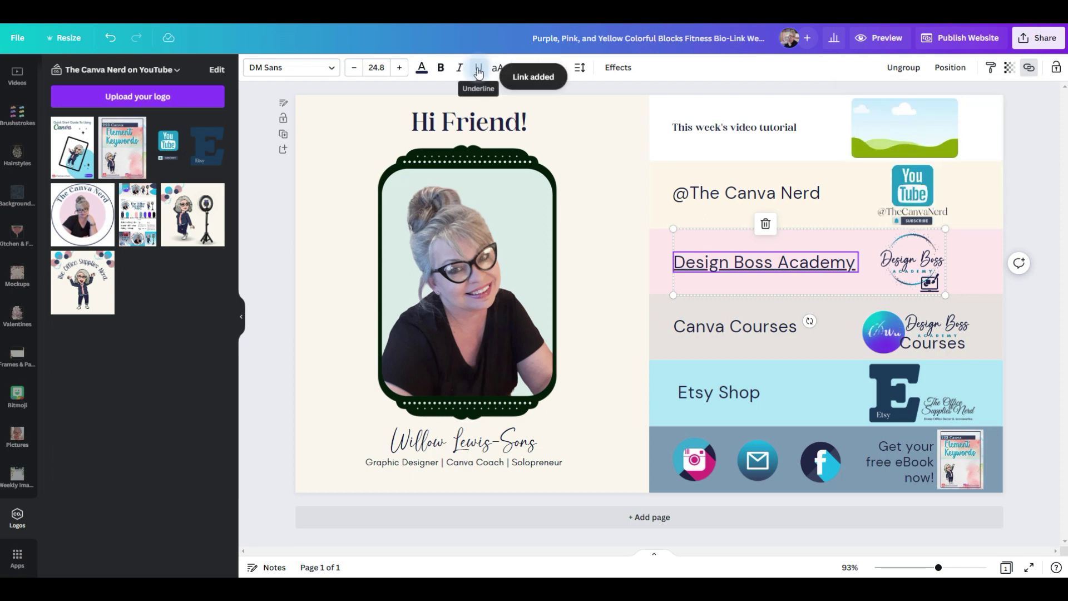
pyautogui.click(912, 261)
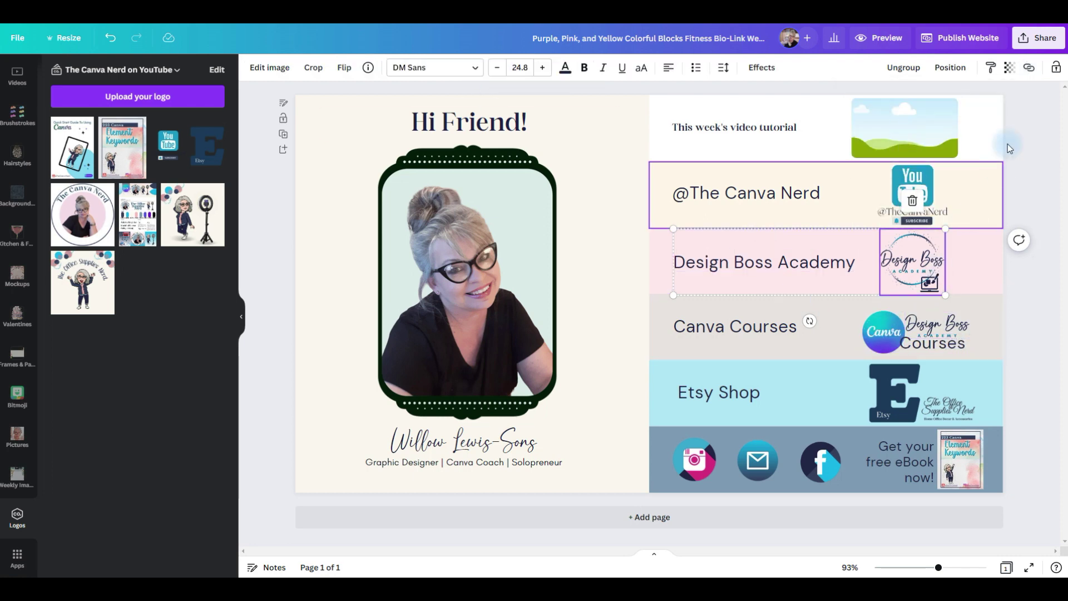
pyautogui.click(1029, 67)
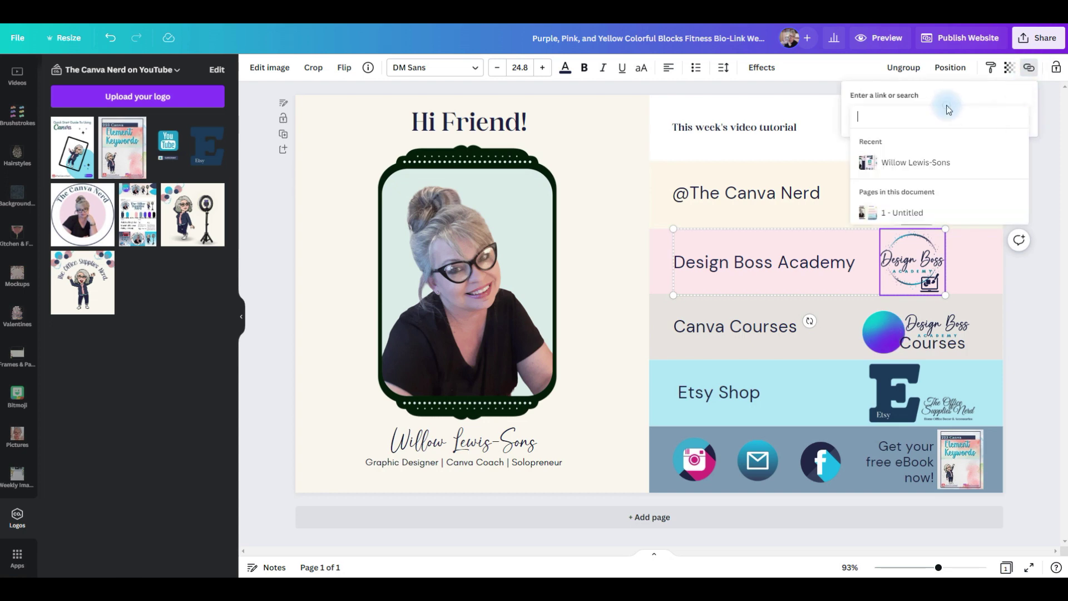
pyautogui.hotkey('ctrl', 'v')
pyautogui.press('Return')
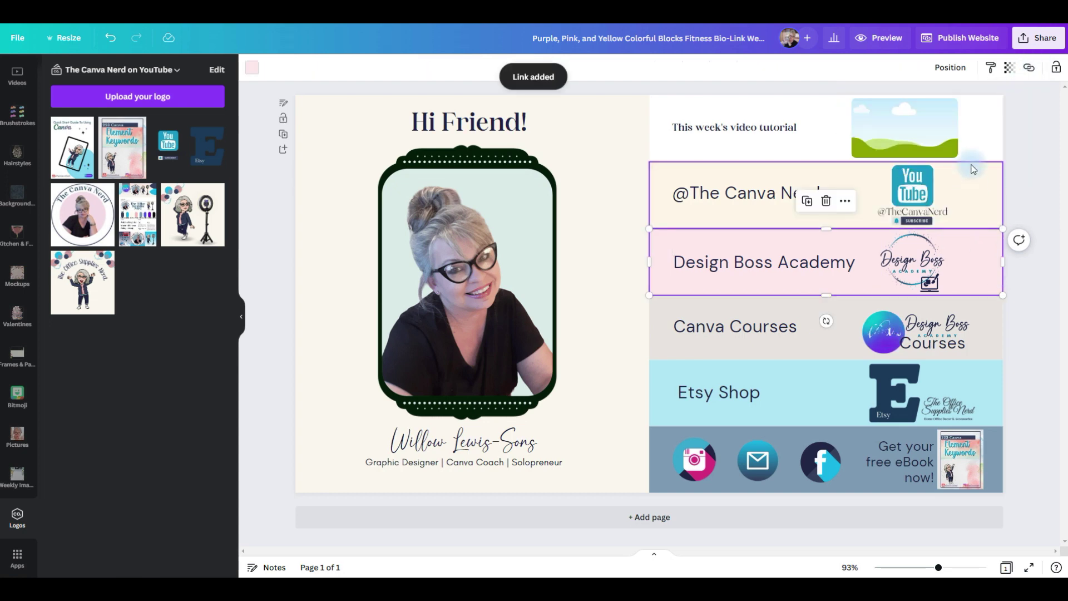
pyautogui.click(1029, 67)
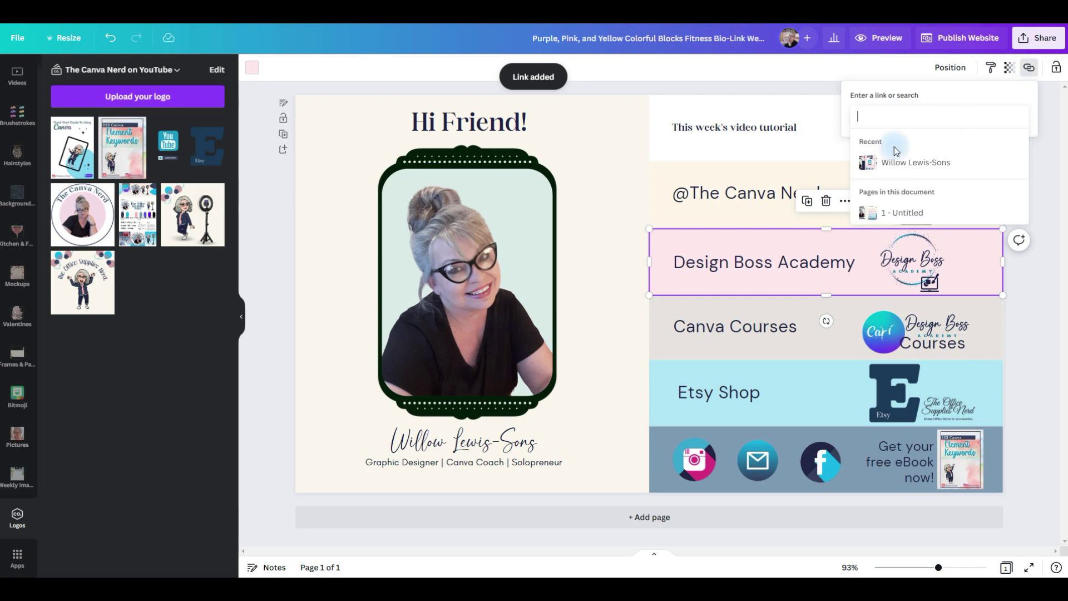
pyautogui.write('https//:designbossacademy.com')
pyautogui.press('Return')
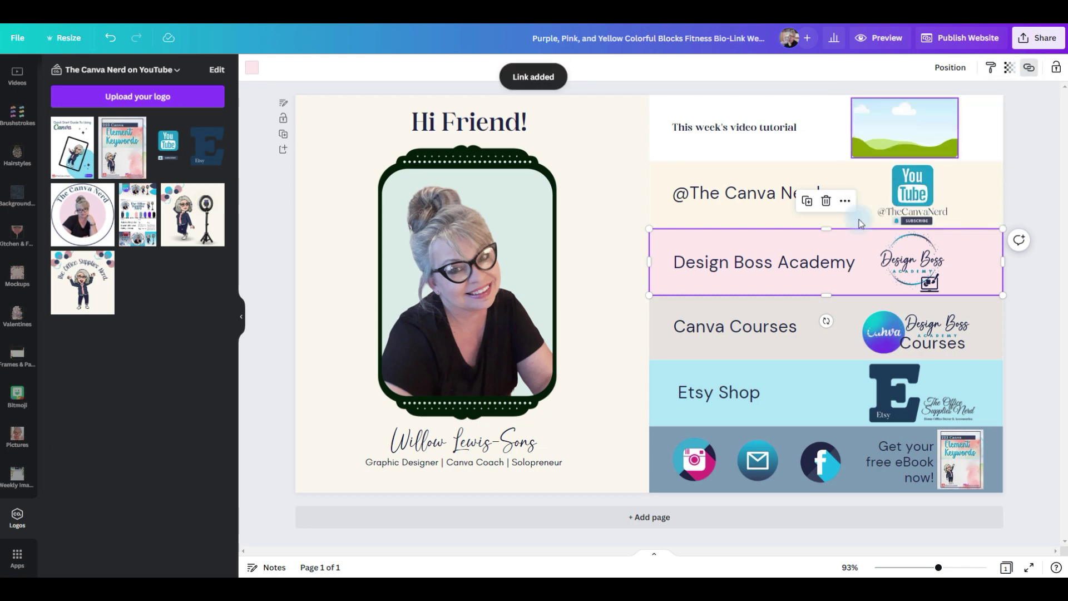
# Link the Canva Courses text and row, then the Etsy Shop text, to their web addresses.
pyautogui.click(735, 327)
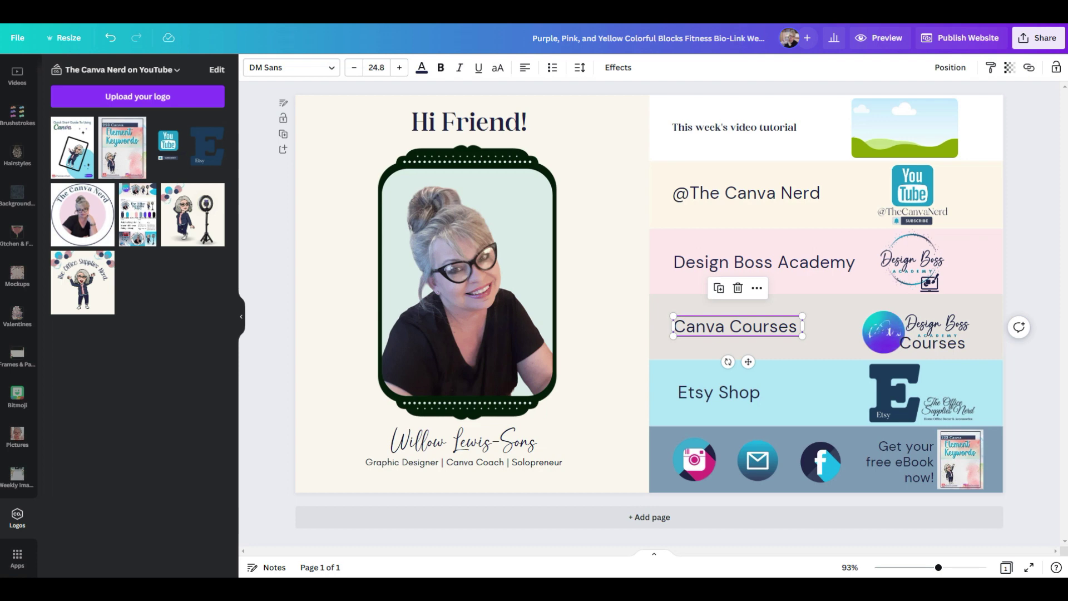
pyautogui.click(1029, 67)
pyautogui.hotkey('ctrl', 'v')
pyautogui.press('Return')
pyautogui.press('Tab')
pyautogui.press('Tab')
pyautogui.press('Tab')
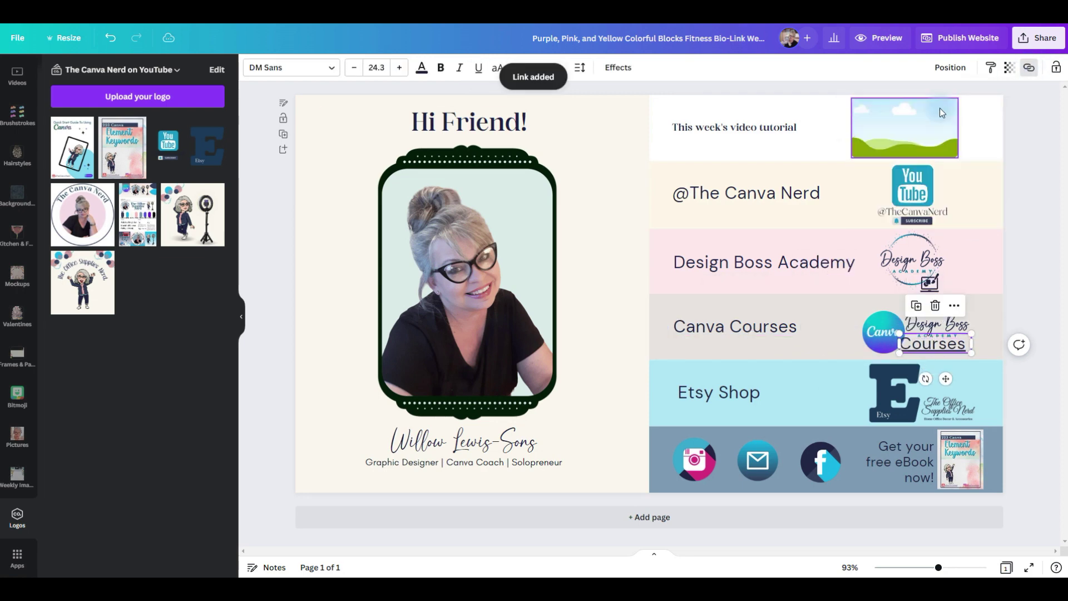
pyautogui.click(736, 354)
pyautogui.press('Tab')
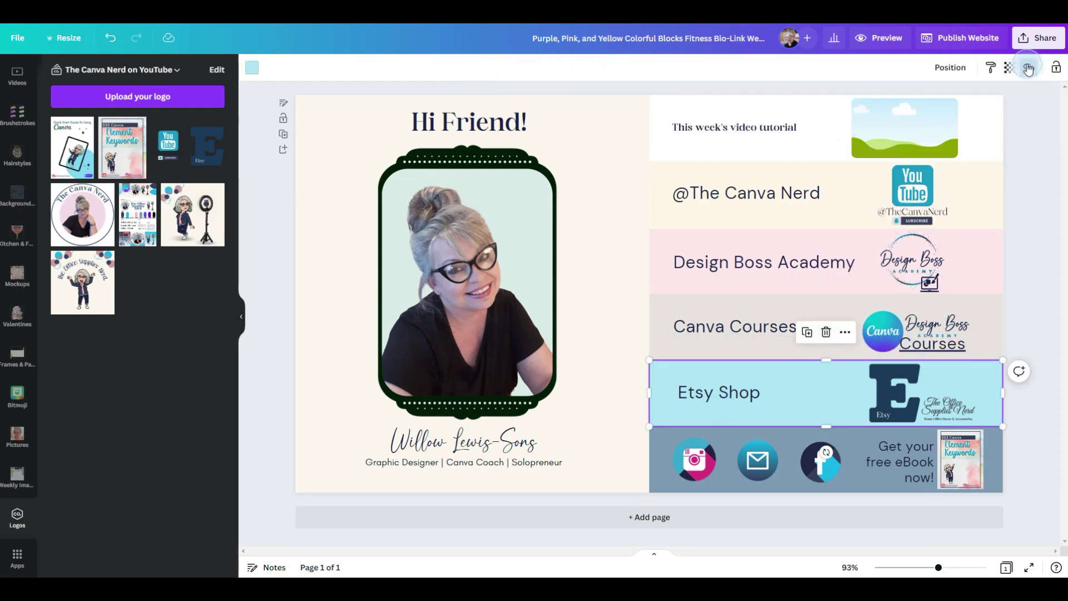
pyautogui.press('Tab')
pyautogui.hotkey('ctrl', 'k')
pyautogui.hotkey('ctrl', 'v')
pyautogui.press('Return')
pyautogui.press('Tab')
pyautogui.press('Tab')
pyautogui.press('Tab')
pyautogui.press('Tab')
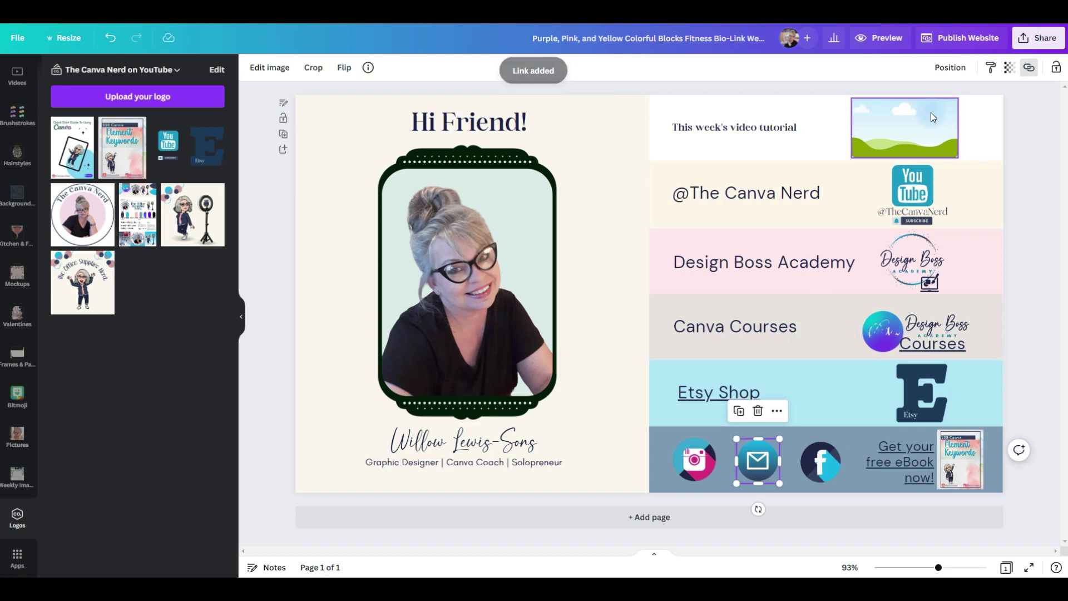
# Publish with the free Canva domain and set the website address path to thecanvanerd.
pyautogui.click(938, 43)
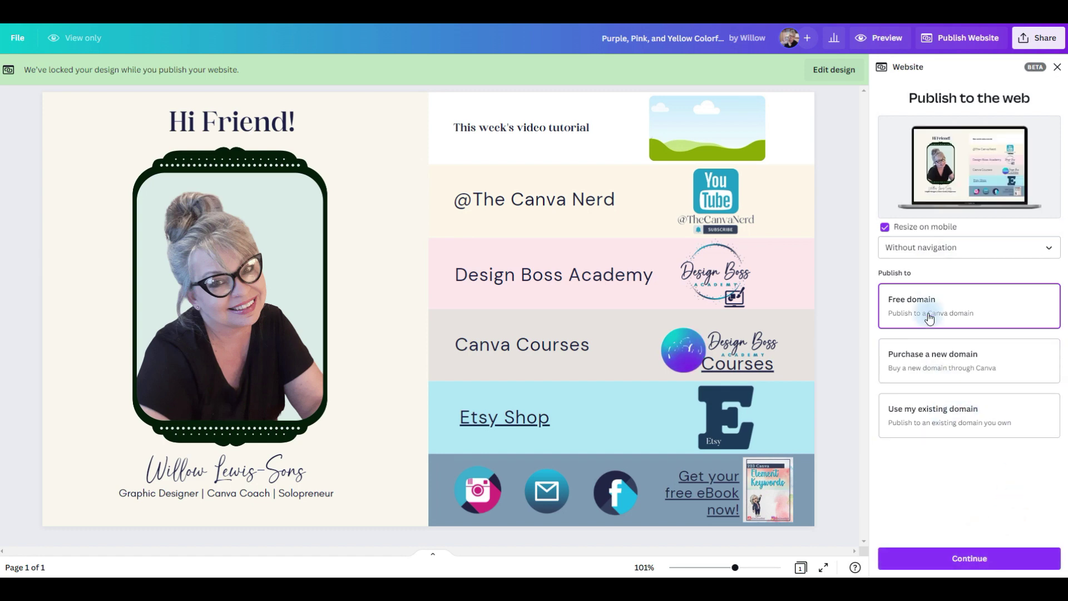
pyautogui.click(965, 558)
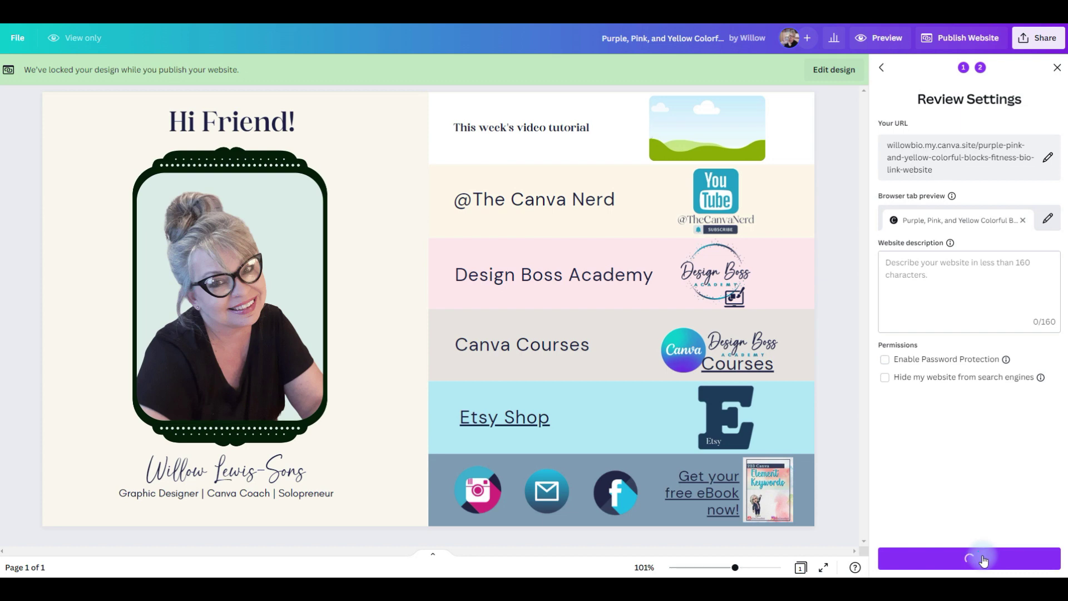
pyautogui.click(1047, 160)
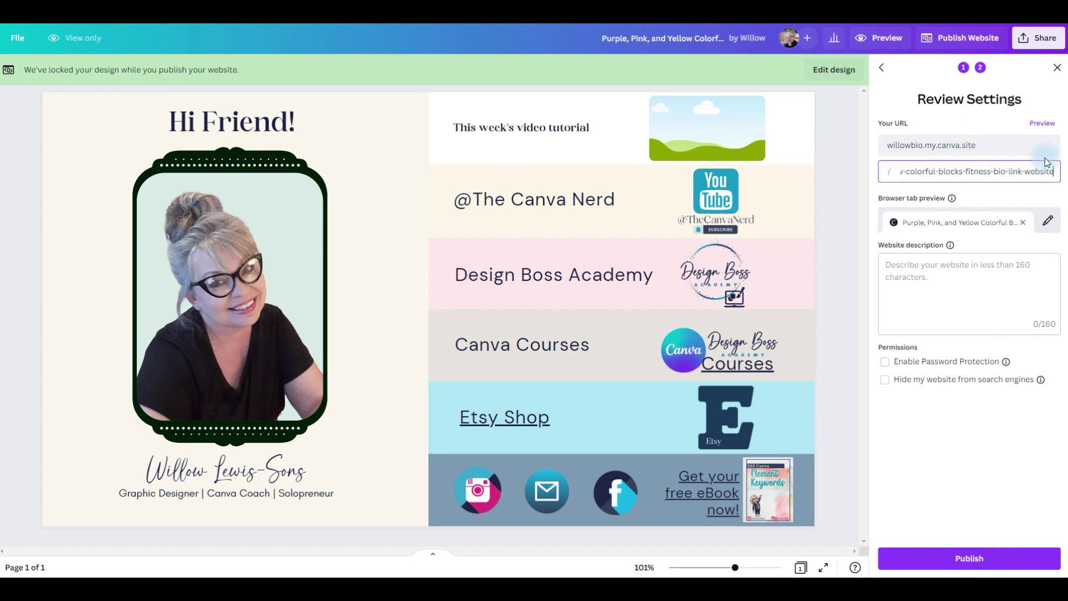
pyautogui.hotkey('ctrl', 'a')
pyautogui.write('thecanvanerd')
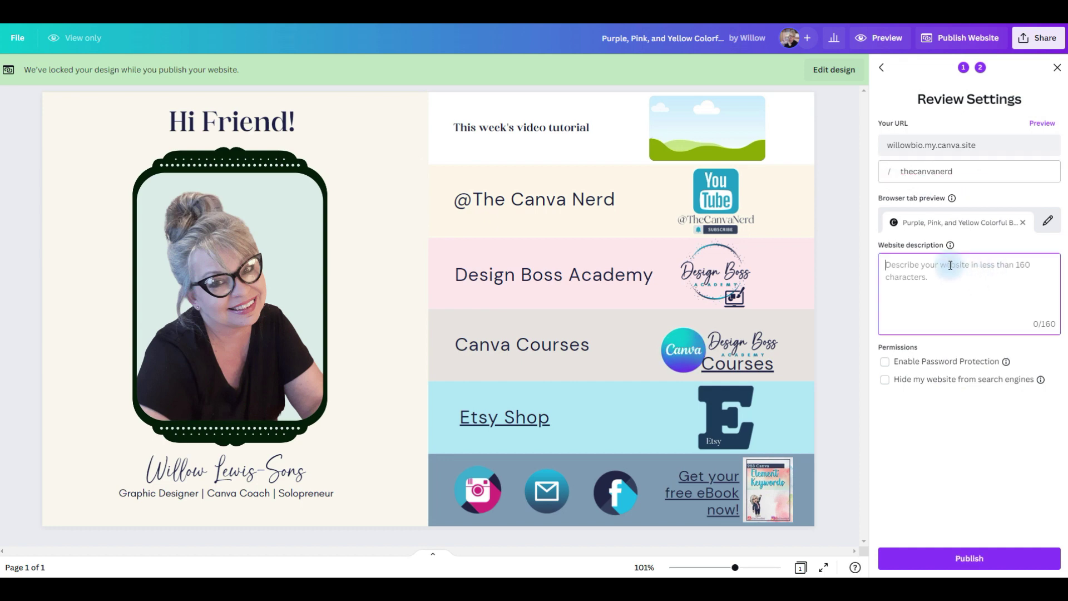
# Describe the site as 'The Canva Nerd graphic designer link in bio', keep it search-visible, and publish.
pyautogui.write('Th')
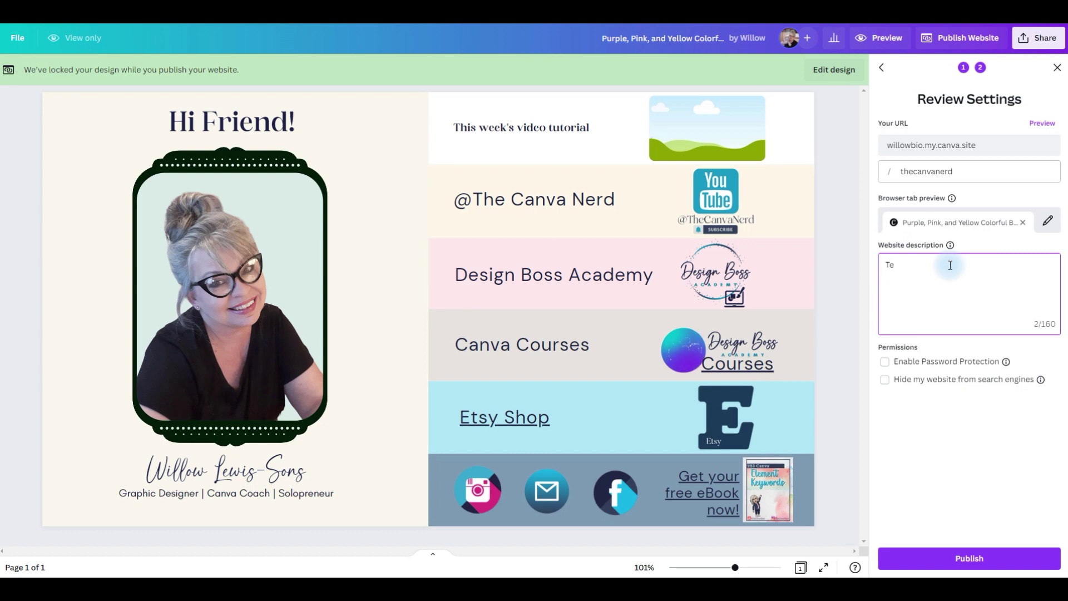
pyautogui.write('e Canva')
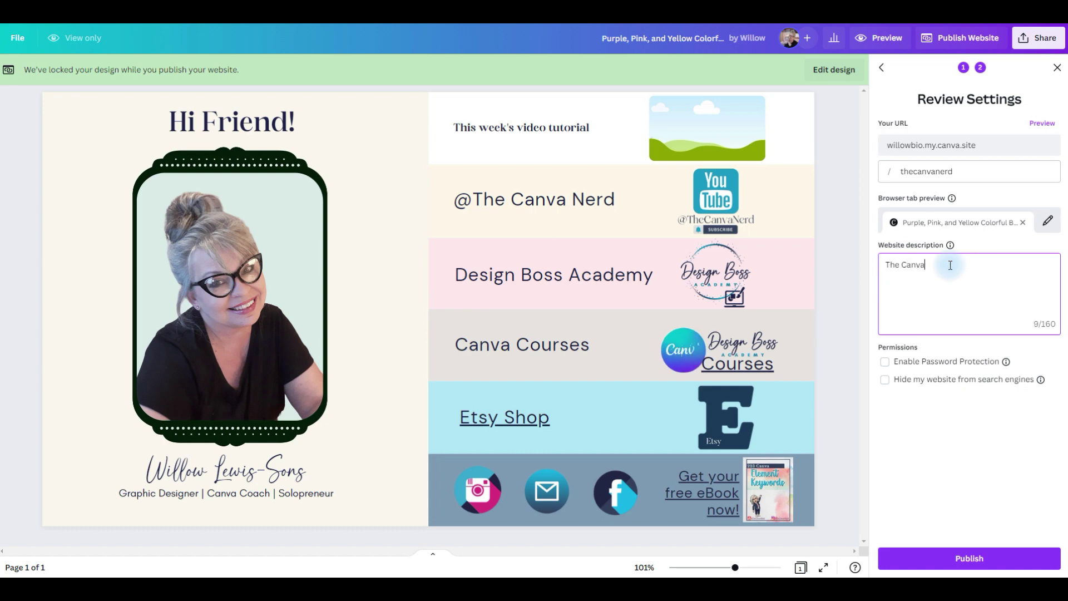
pyautogui.write(' Nerd graphic designer link in bio')
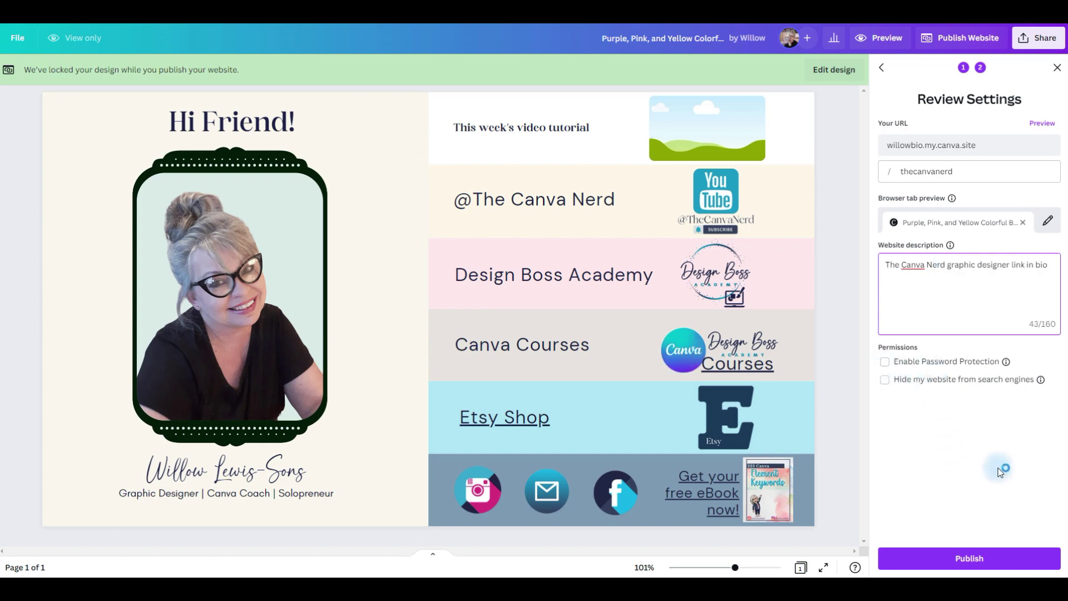
pyautogui.click(925, 383)
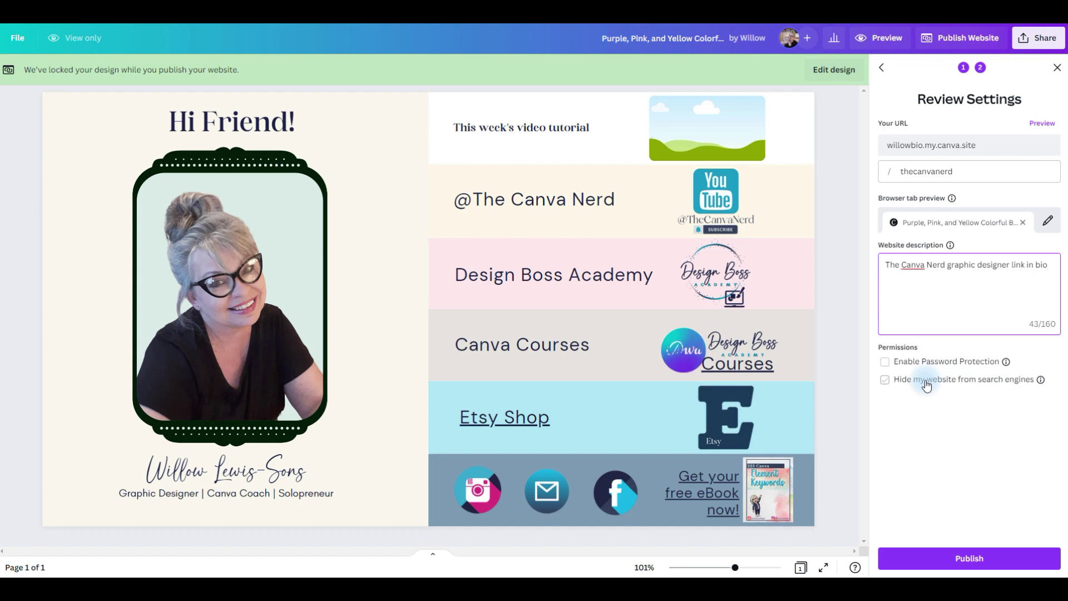
pyautogui.click(988, 565)
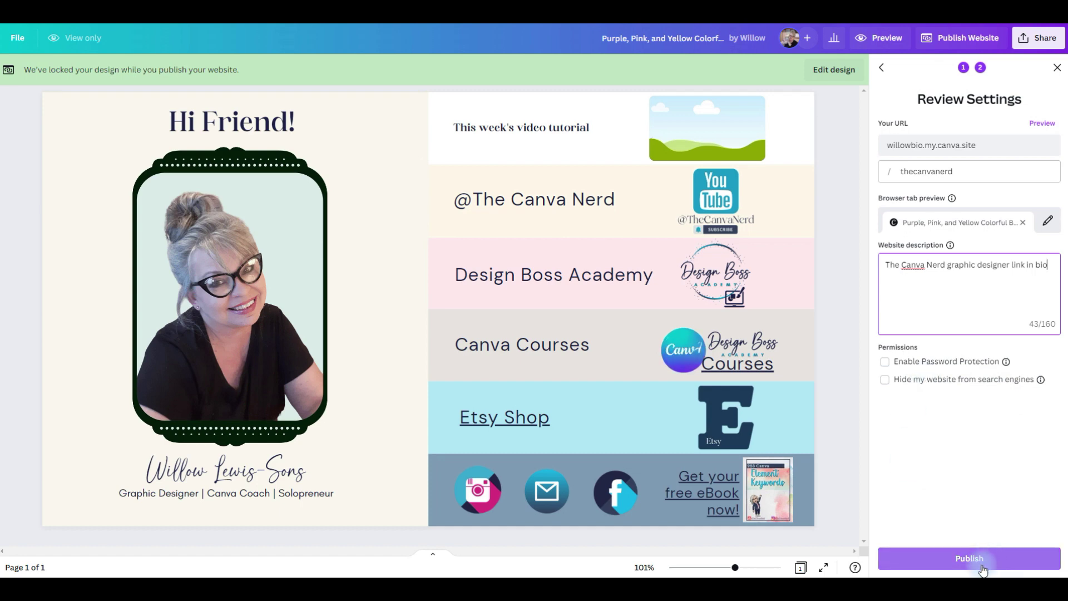
pyautogui.click(982, 554)
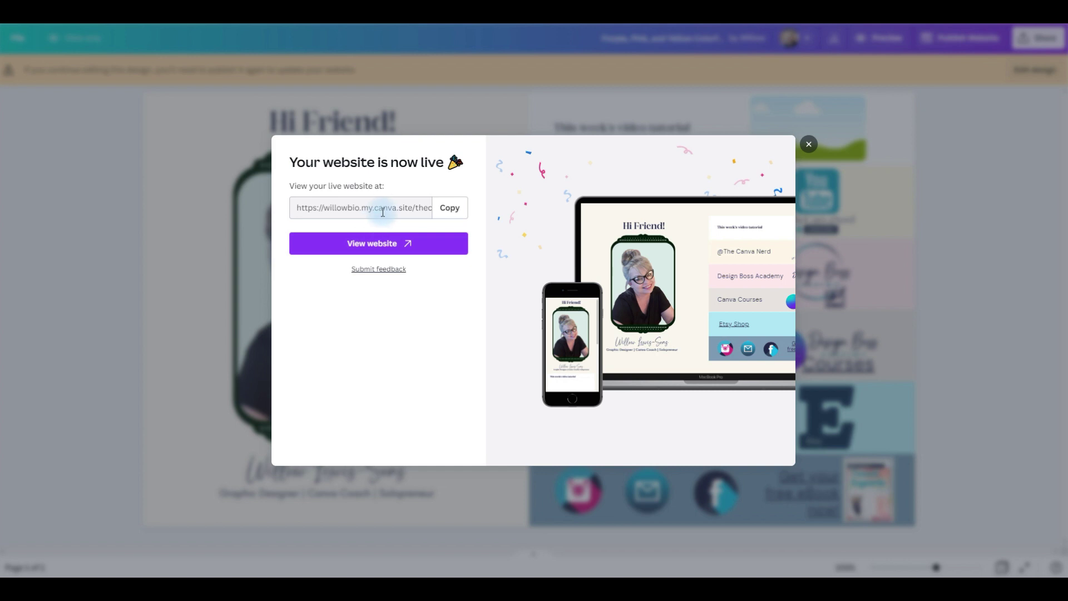
# Copy the live my.canva.site address and open the published bio-link website.
pyautogui.click(450, 210)
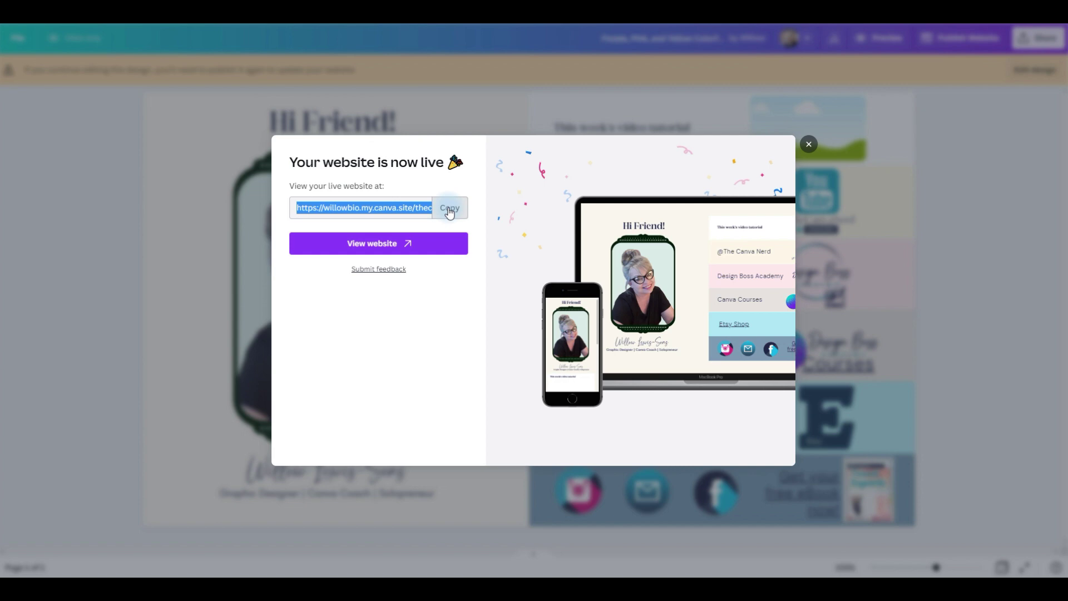
pyautogui.click(365, 246)
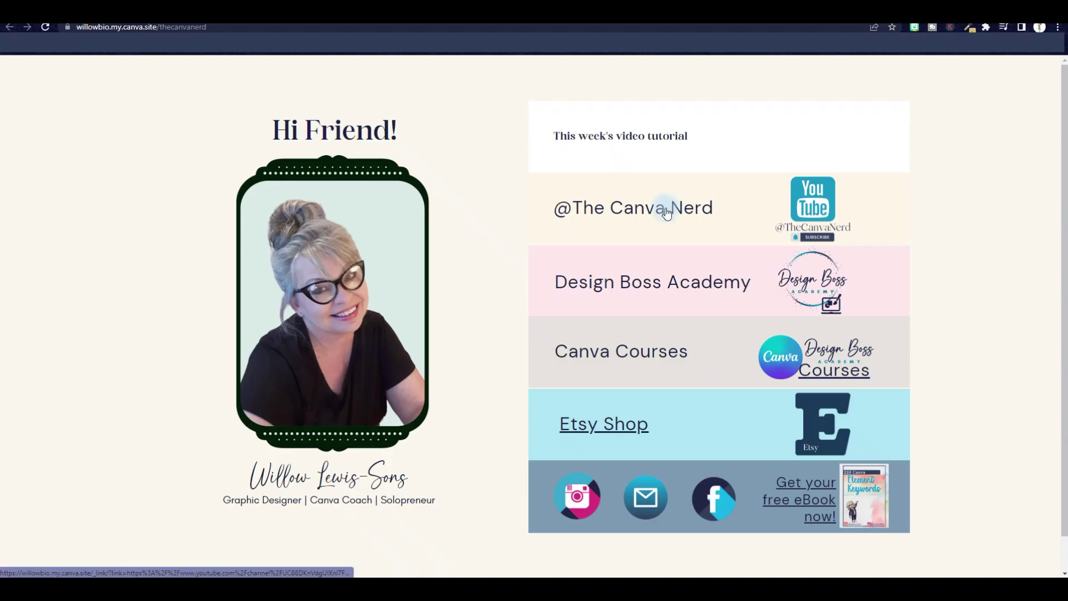
pyautogui.click(666, 211)
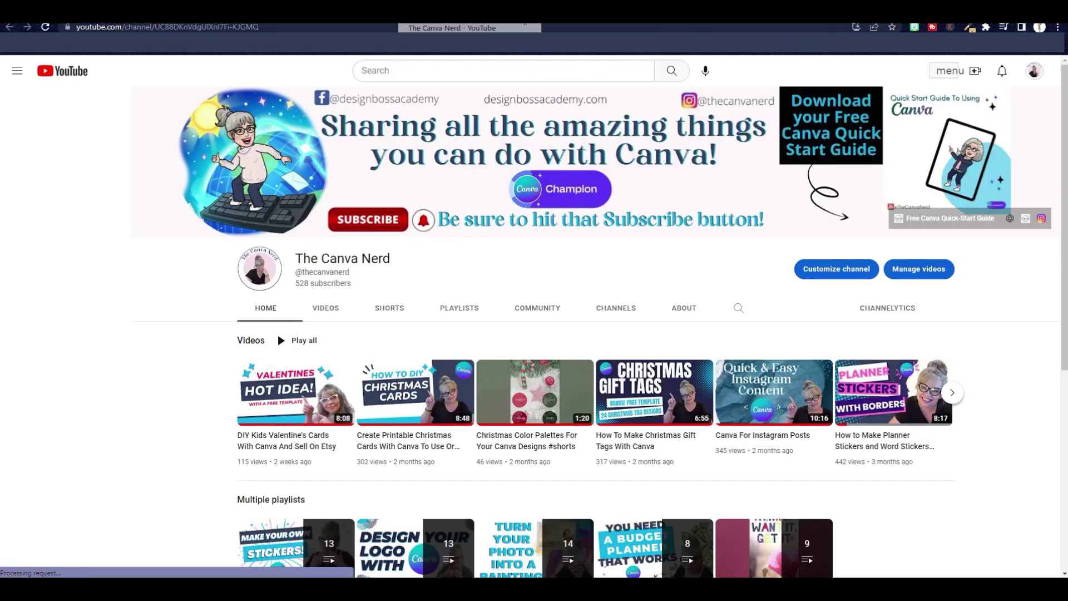
pyautogui.click(525, 21)
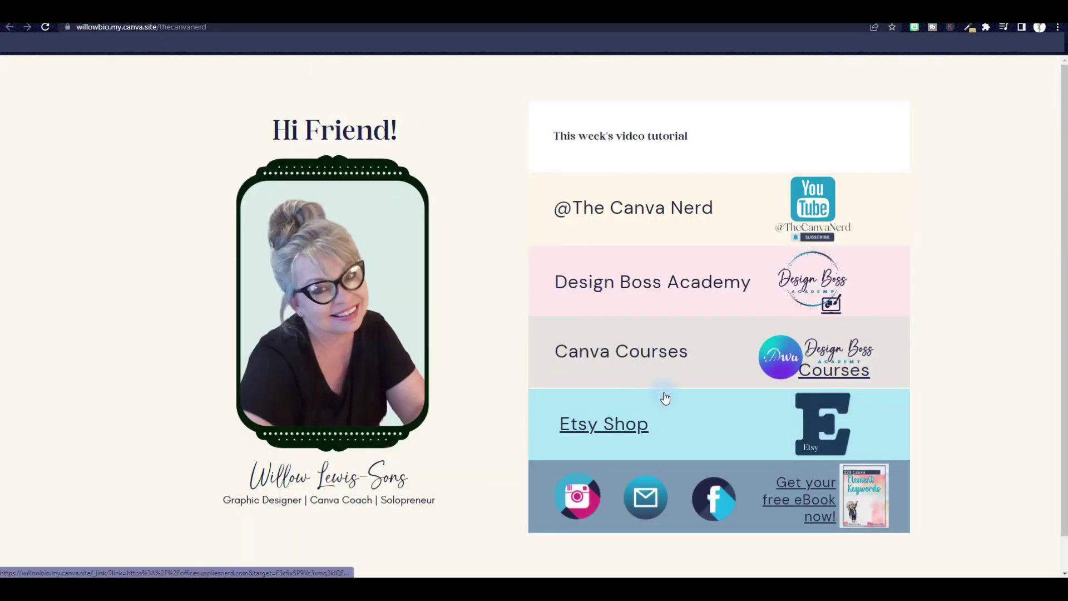